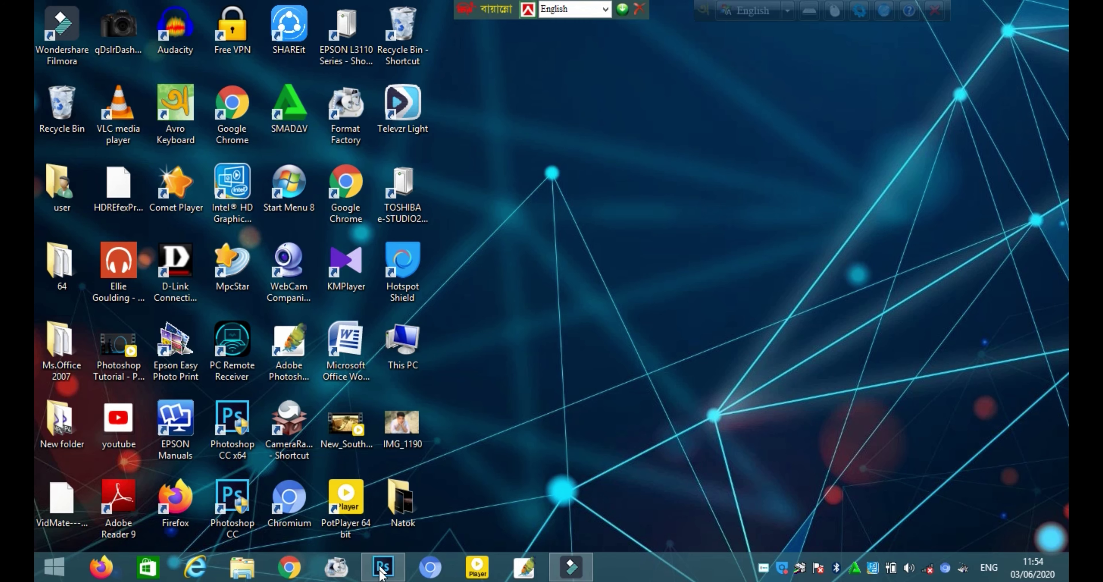
# Step: Bring the IMG_3417.JPG window back up and zoom in on the man's face
pyautogui.click(382, 570)
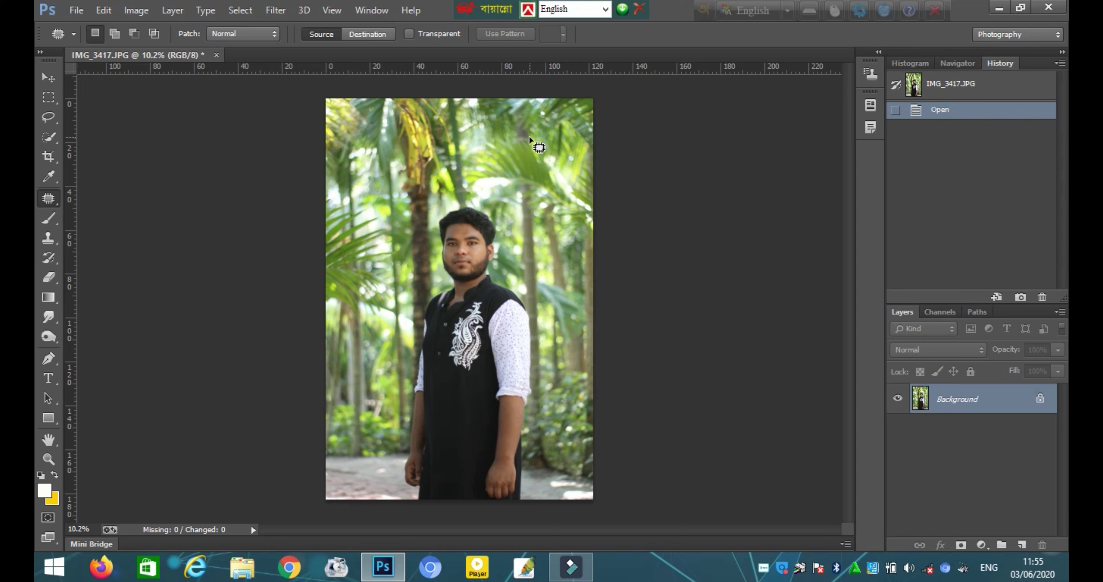
pyautogui.scroll(2, 467, 227)
pyautogui.scroll(1, 472, 239)
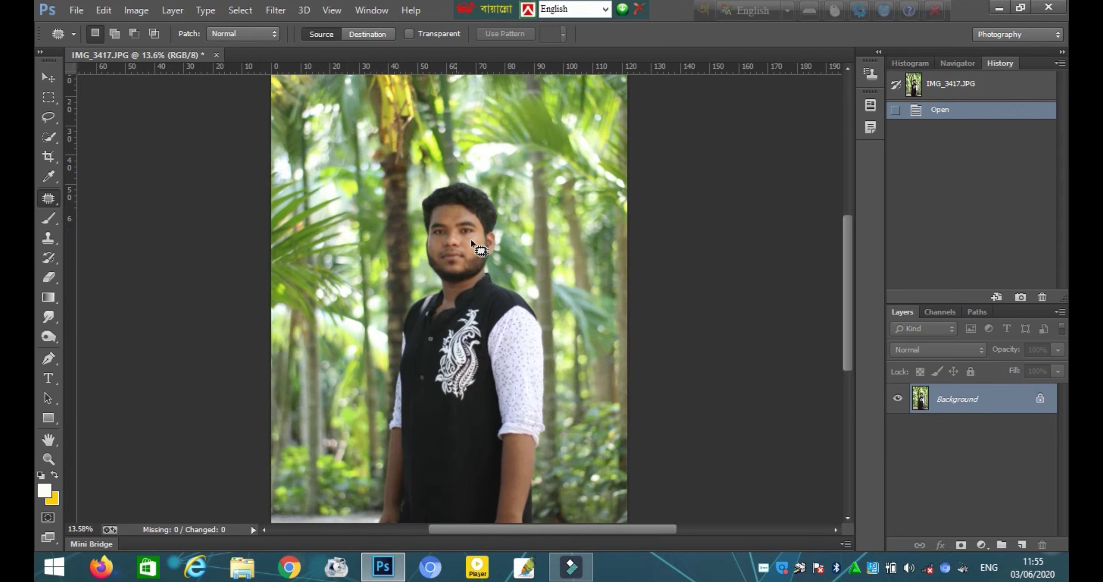
pyautogui.scroll(1, 471, 242)
pyautogui.scroll(1, 472, 240)
pyautogui.scroll(1, 470, 239)
pyautogui.scroll(1, 471, 240)
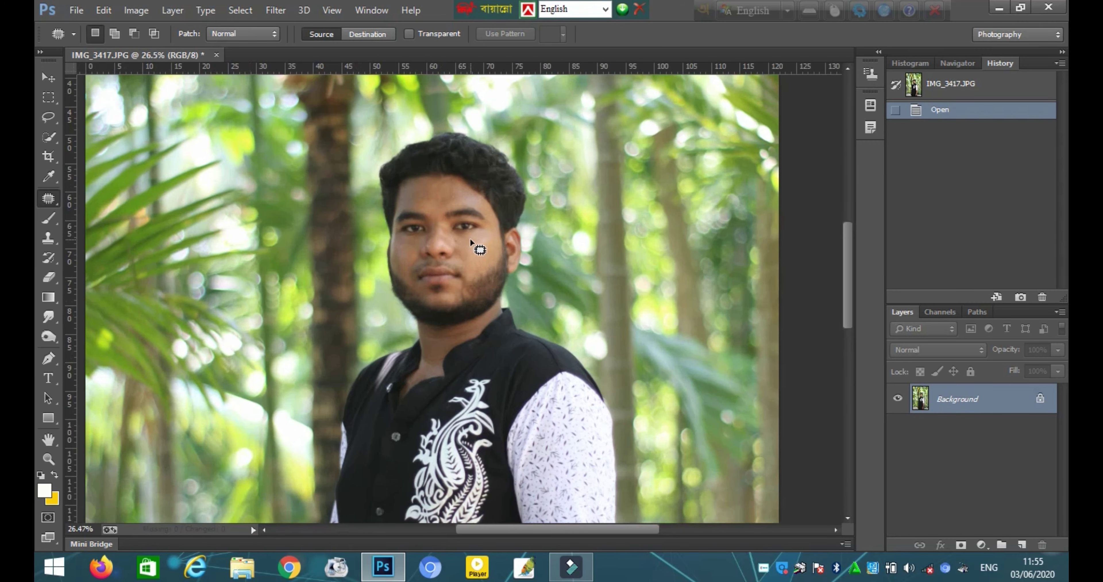
pyautogui.scroll(-2, 470, 240)
pyautogui.scroll(-2, 468, 238)
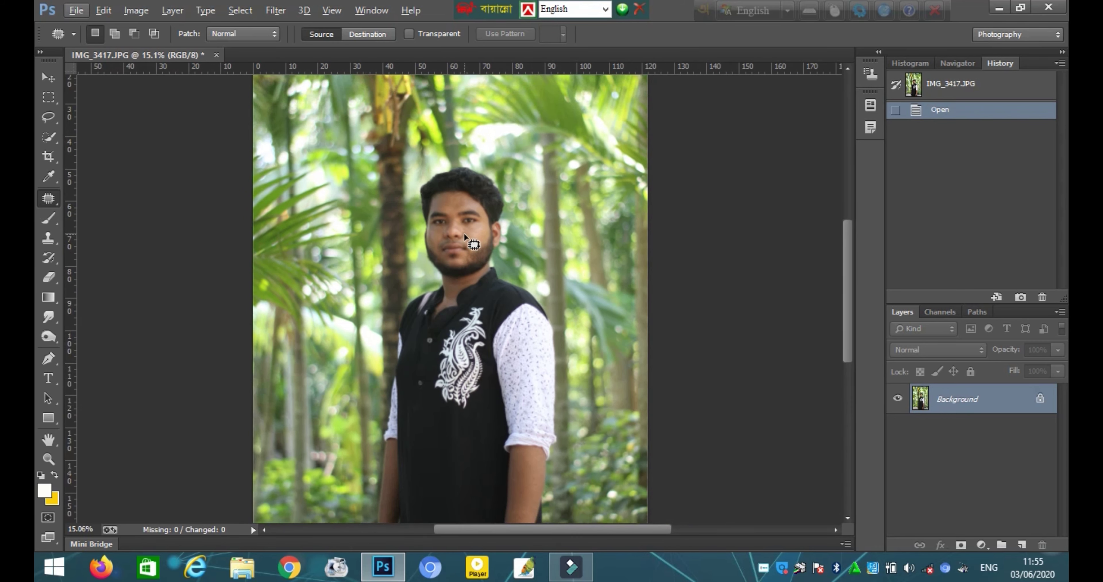
pyautogui.scroll(2, 463, 231)
pyautogui.scroll(4, 441, 214)
pyautogui.scroll(3, 455, 219)
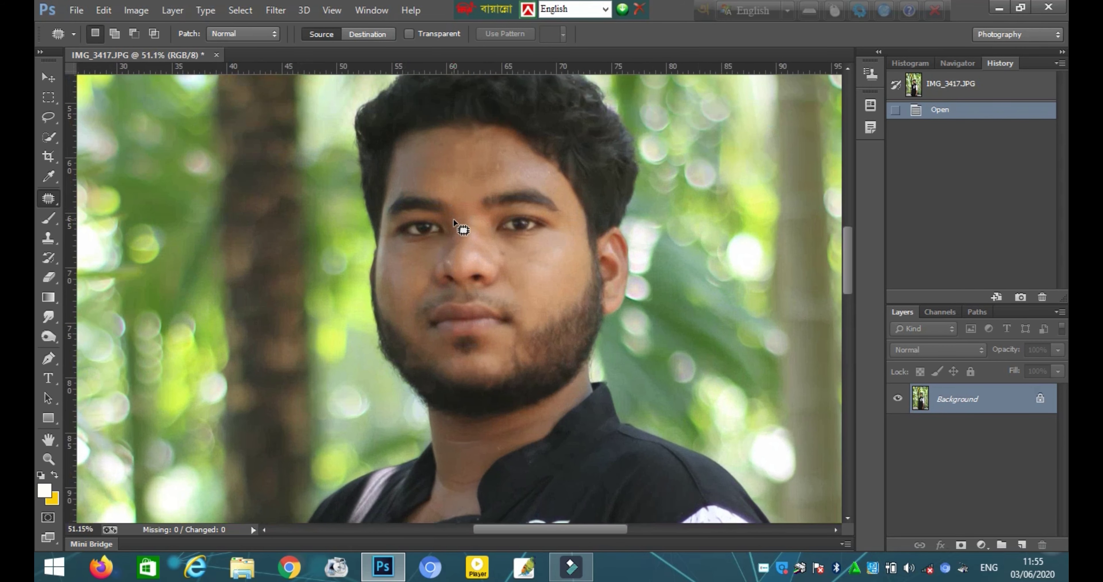
pyautogui.scroll(1, 452, 215)
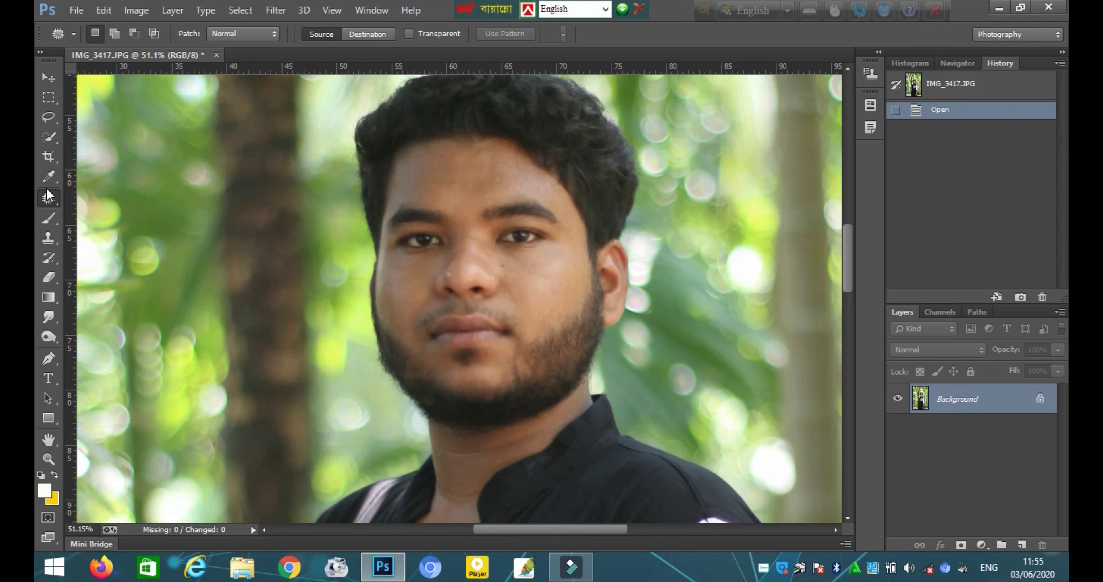
pyautogui.click(47, 179)
# Step: Switch to the Spot Healing Brush and heal the spot on the forehead
pyautogui.click(49, 199)
pyautogui.click(119, 195)
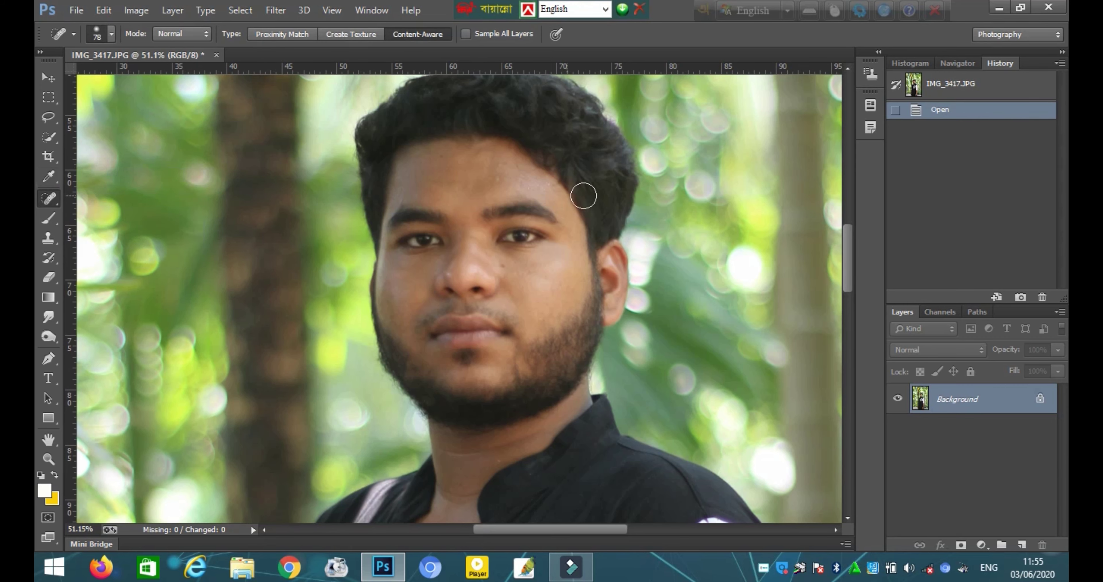
pyautogui.click(500, 180)
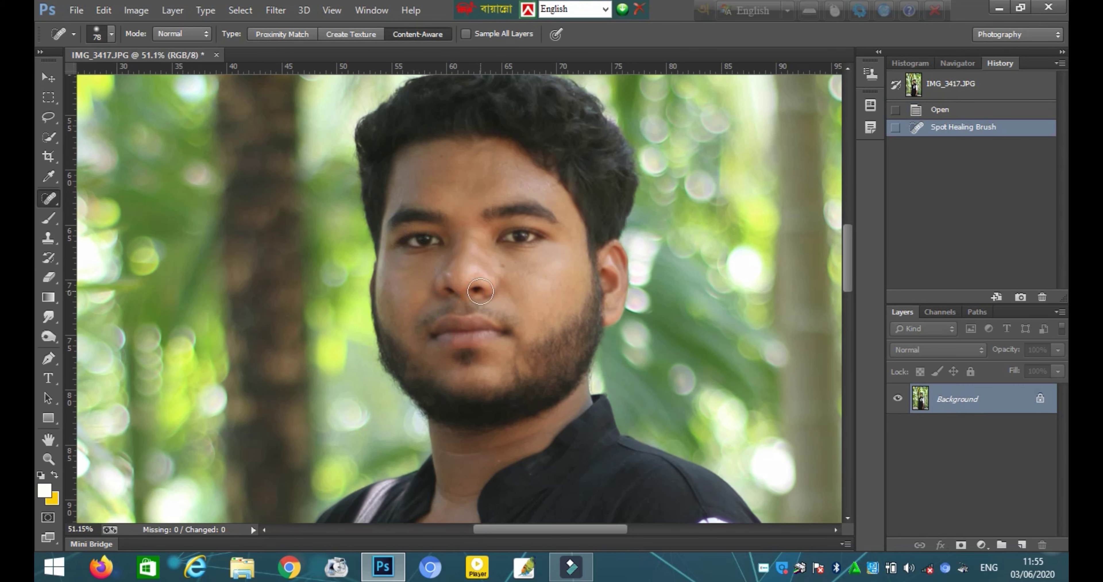
pyautogui.scroll(-1, 481, 291)
# Step: Resize the healing brush and heal three spots on the cheek
pyautogui.rightClick(565, 291)
pyautogui.moveTo(630, 322); pyautogui.dragTo(621, 322)
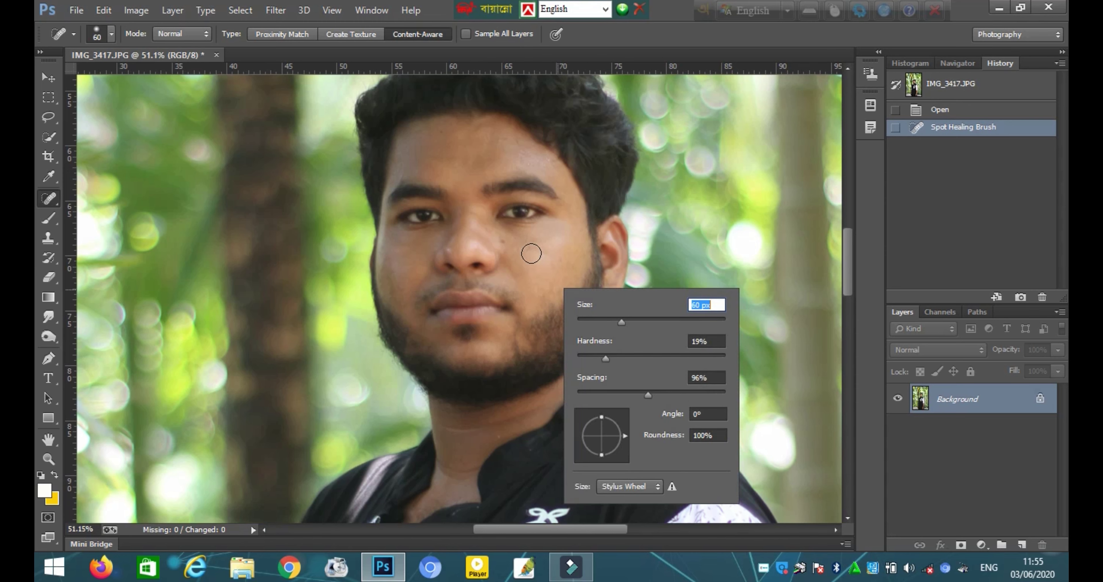
pyautogui.click(515, 277)
pyautogui.click(508, 243)
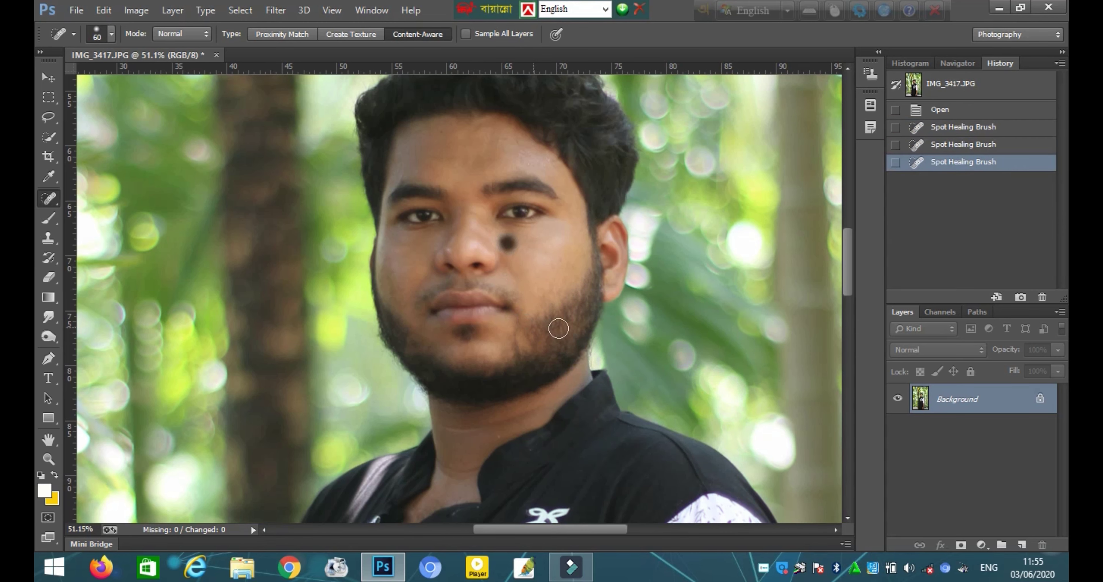
pyautogui.click(503, 240)
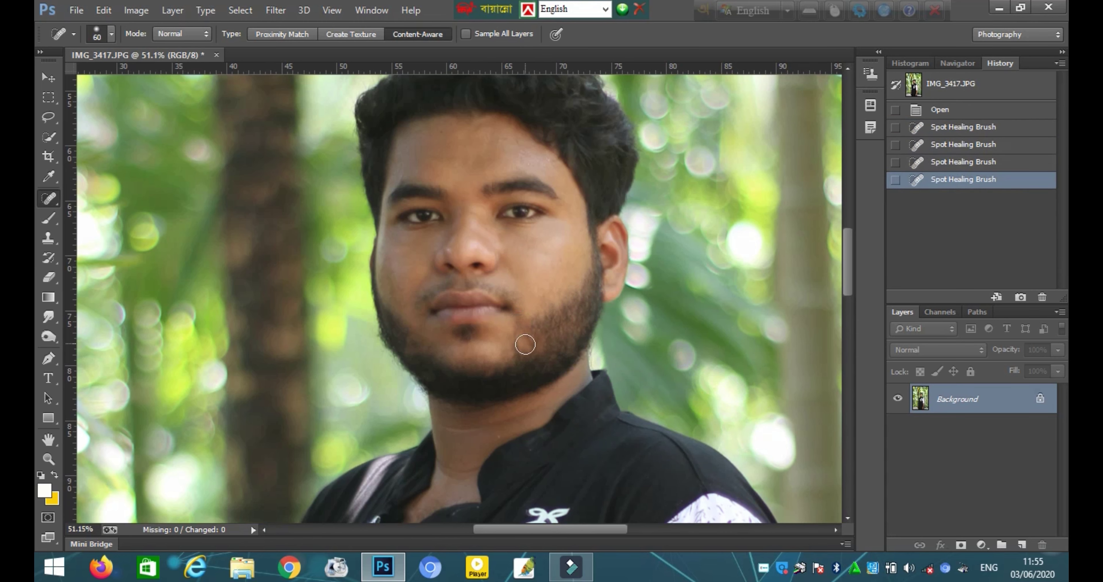
# Step: Revert the bad heal via History and shrink the healing brush to size 37
pyautogui.click(1000, 147)
pyautogui.rightClick(542, 246)
pyautogui.moveTo(596, 285); pyautogui.dragTo(583, 286)
pyautogui.click(502, 238)
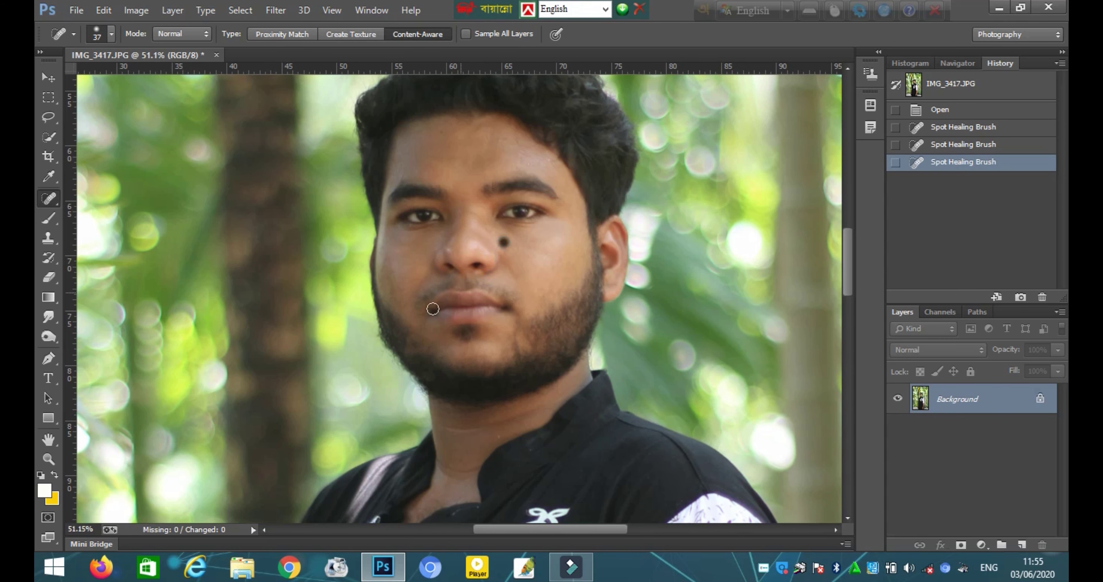
pyautogui.scroll(-2, 397, 305)
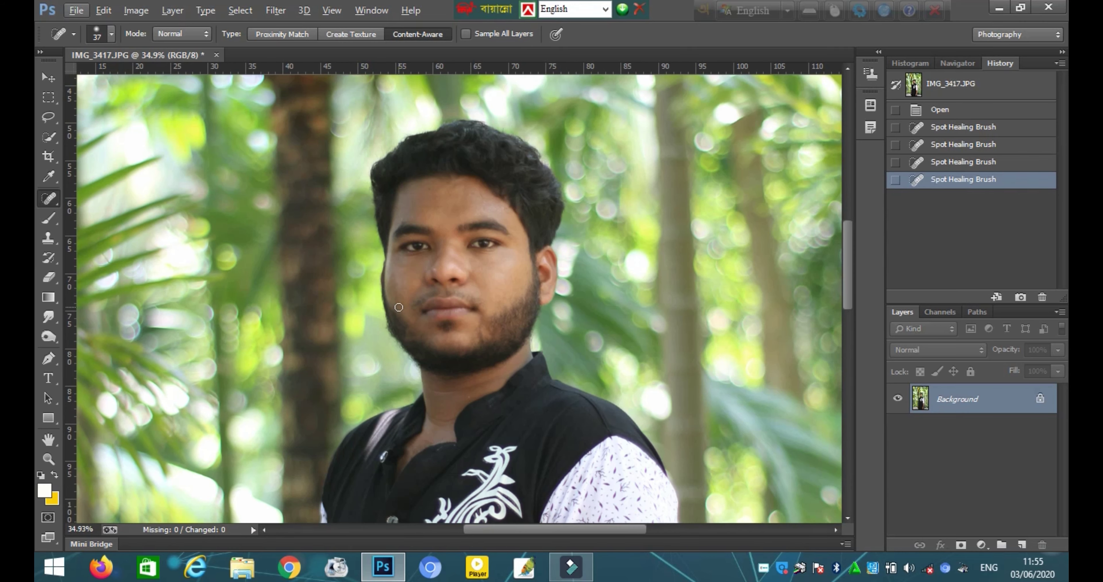
pyautogui.scroll(-1, 399, 307)
pyautogui.scroll(1, 400, 306)
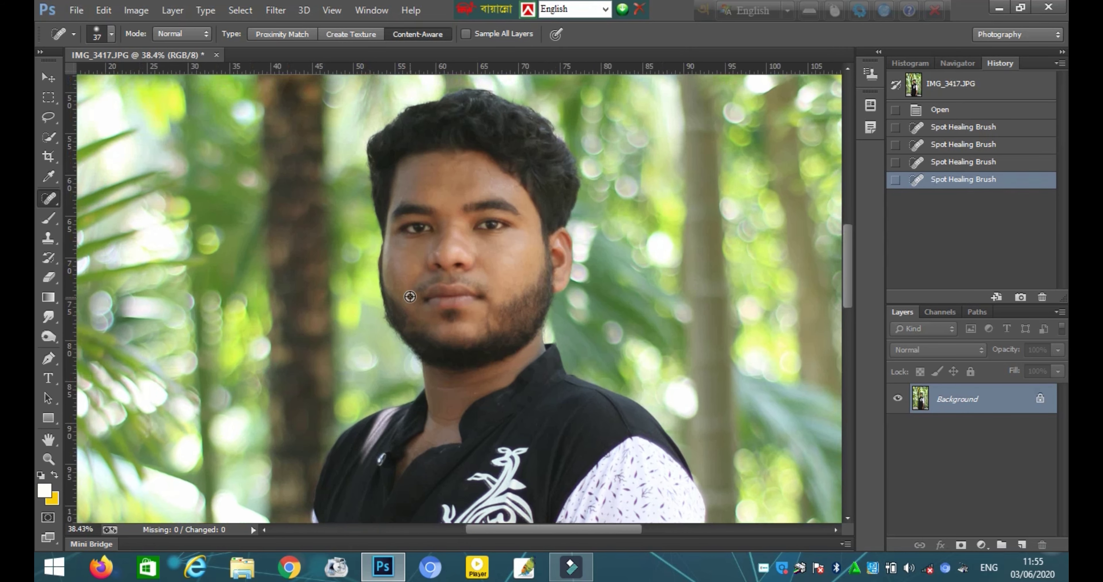
pyautogui.scroll(-2, 410, 296)
pyautogui.scroll(-1, 410, 295)
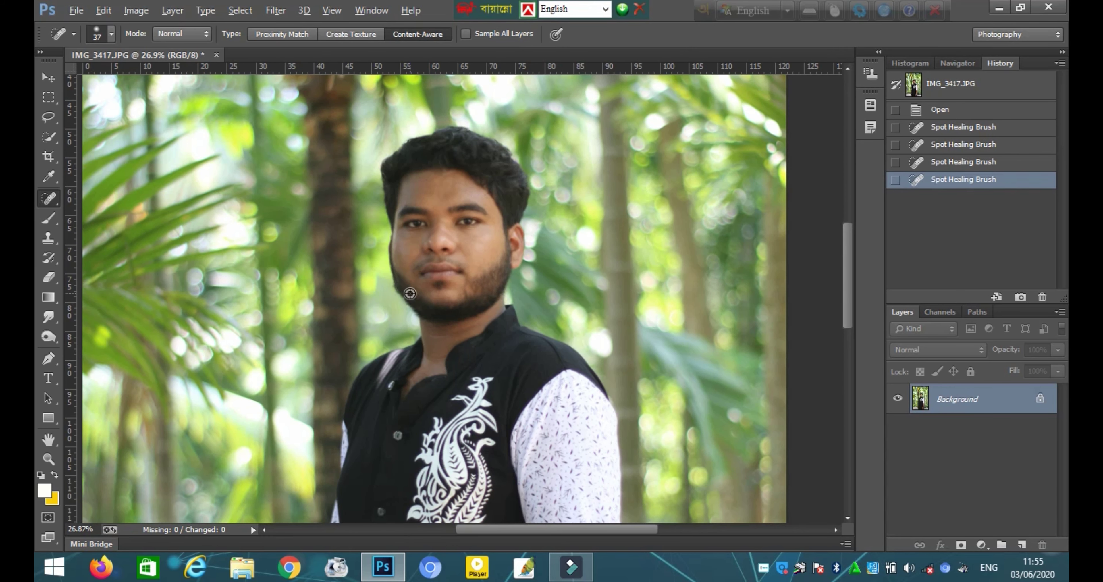
pyautogui.scroll(1, 433, 270)
pyautogui.scroll(1, 454, 248)
pyautogui.scroll(1, 472, 231)
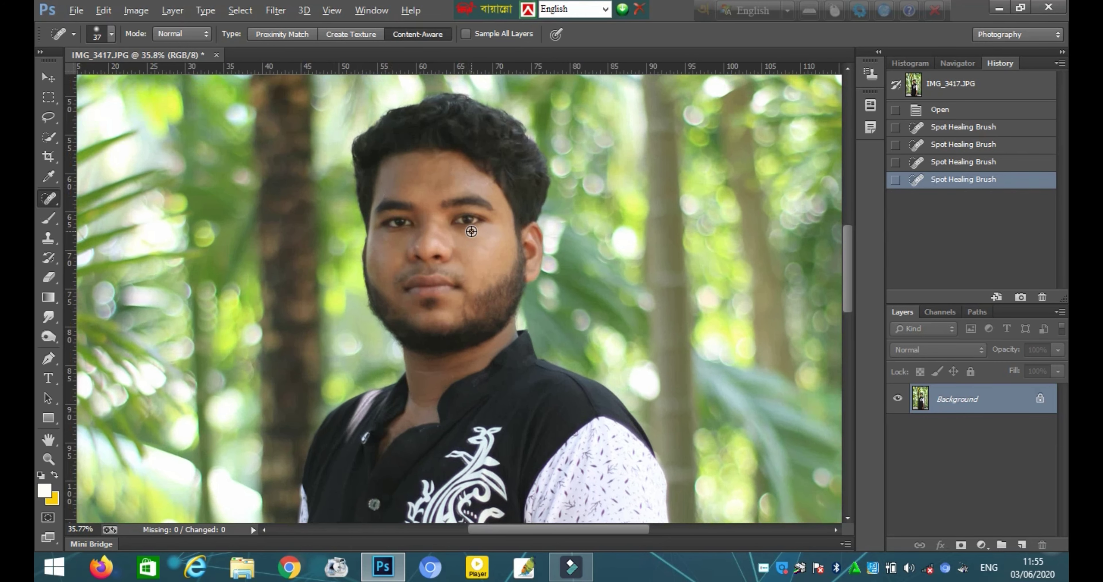
pyautogui.scroll(-3, 471, 231)
pyautogui.scroll(-5, 471, 231)
pyautogui.scroll(-3, 471, 231)
pyautogui.scroll(-2, 470, 231)
pyautogui.scroll(1, 469, 231)
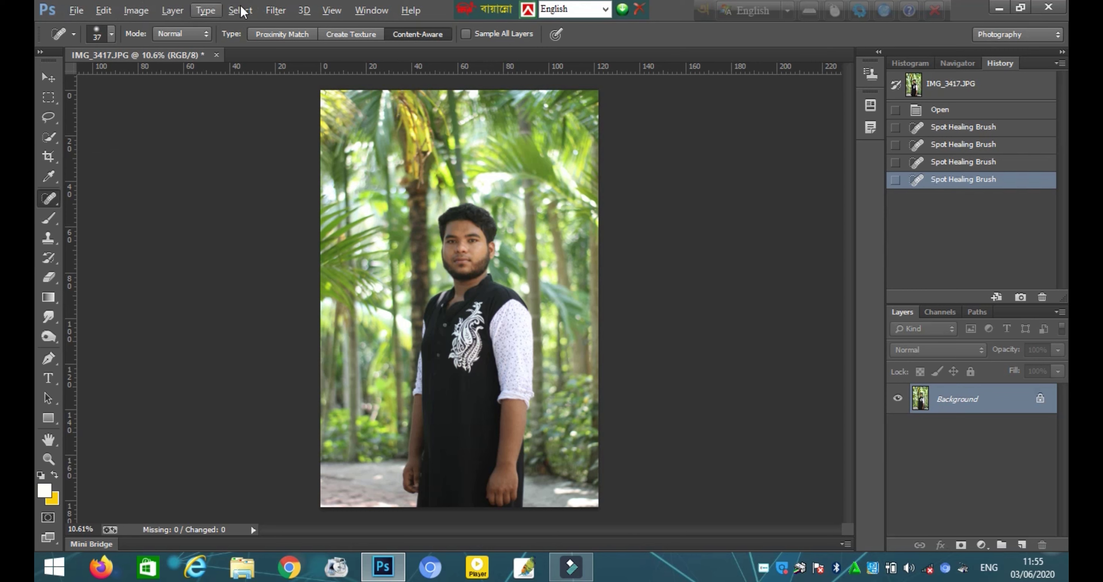
# Step: Open the Camera Raw Filter and raise Contrast to +12
pyautogui.click(276, 10)
pyautogui.click(302, 100)
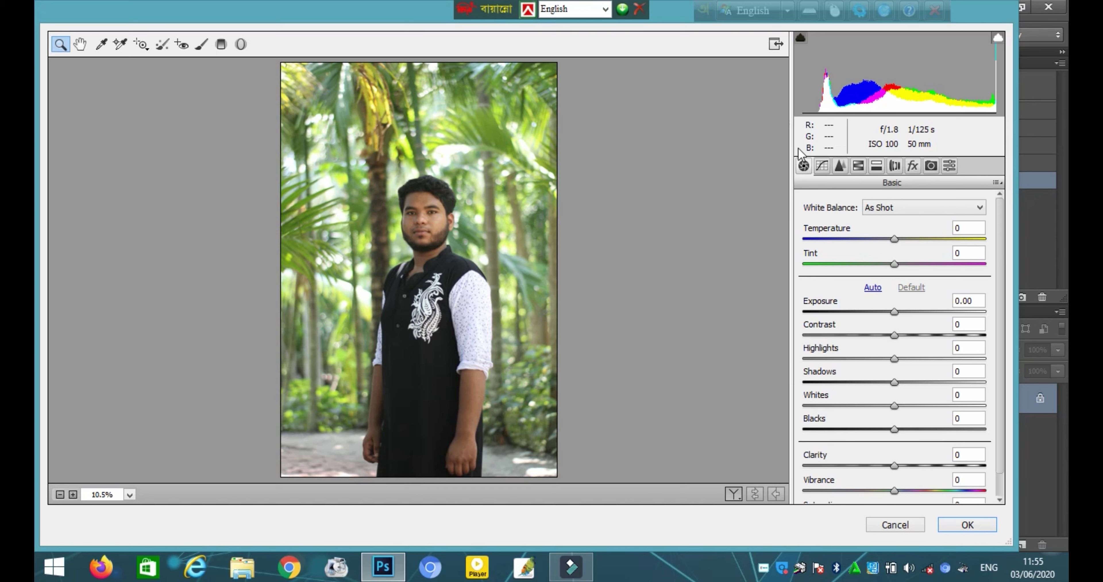
pyautogui.click(894, 334)
pyautogui.moveTo(895, 334)
pyautogui.mouseDown()
pyautogui.moveTo(908, 336)
pyautogui.moveTo(875, 359)
pyautogui.mouseUp()
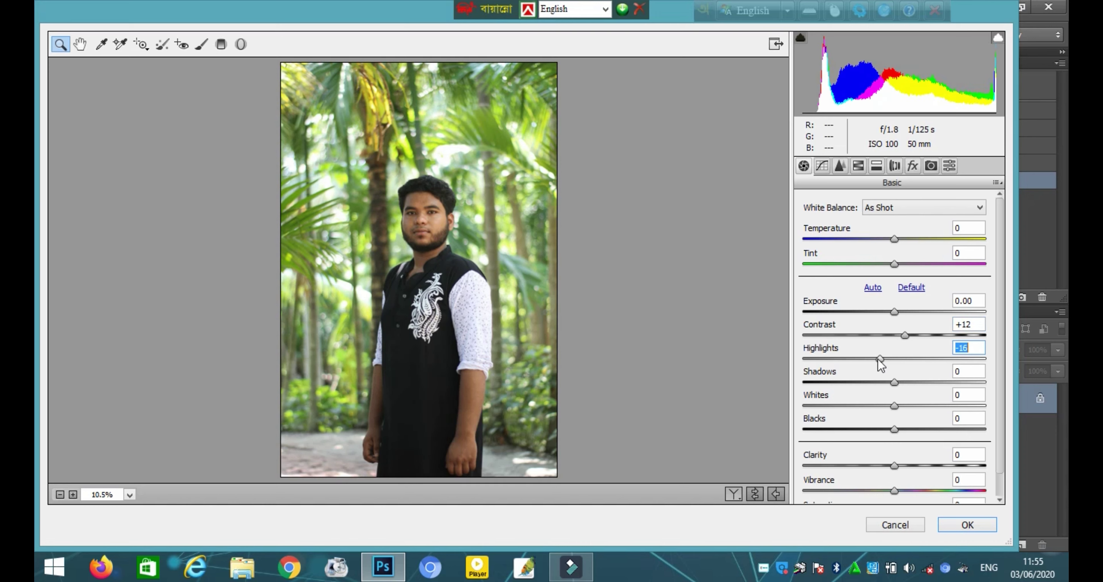
# Step: Set Highlights to -16, Whites to -11 and Blacks to -20
pyautogui.moveTo(877, 361); pyautogui.dragTo(880, 361)
pyautogui.moveTo(895, 406); pyautogui.dragTo(888, 411)
pyautogui.click(895, 429)
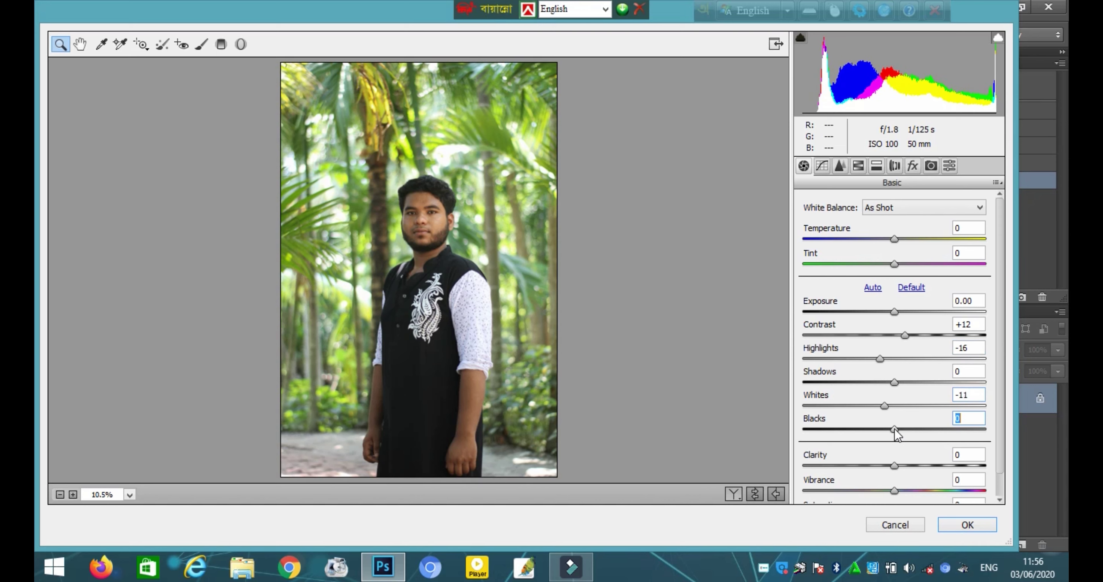
pyautogui.moveTo(900, 430); pyautogui.dragTo(879, 437)
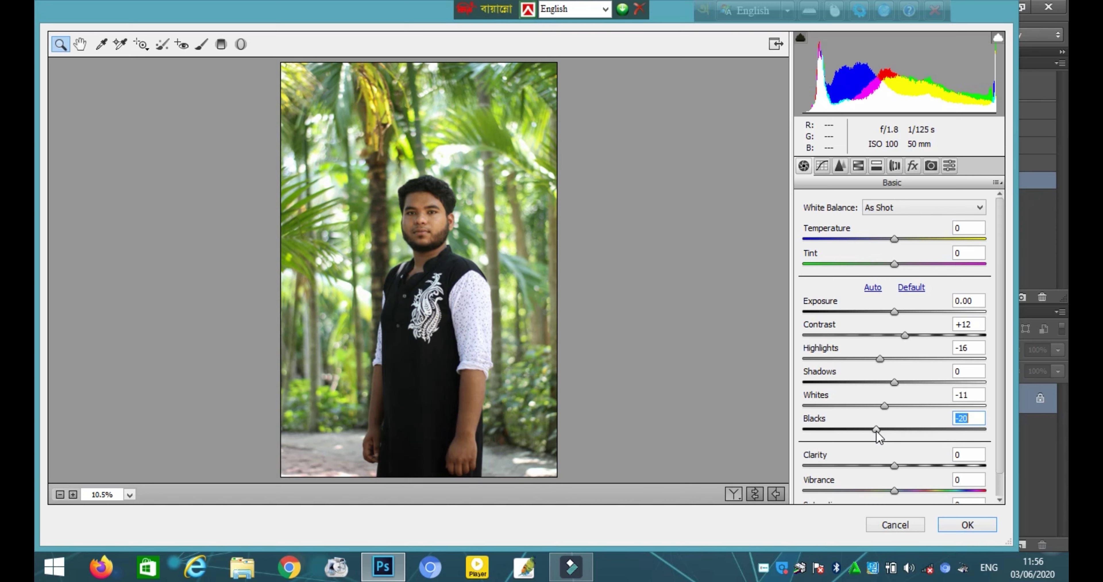
pyautogui.click(878, 170)
# Step: Shift the Yellows and Greens hue to -100 and max out Yellows saturation
pyautogui.click(811, 226)
pyautogui.moveTo(902, 323); pyautogui.dragTo(768, 324)
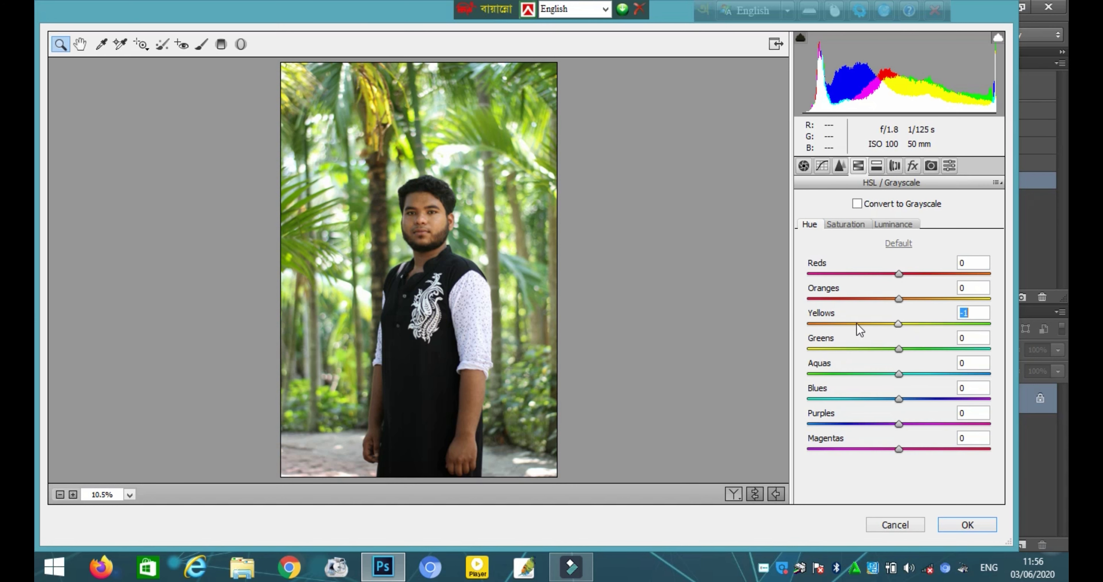
pyautogui.moveTo(900, 350); pyautogui.dragTo(809, 350)
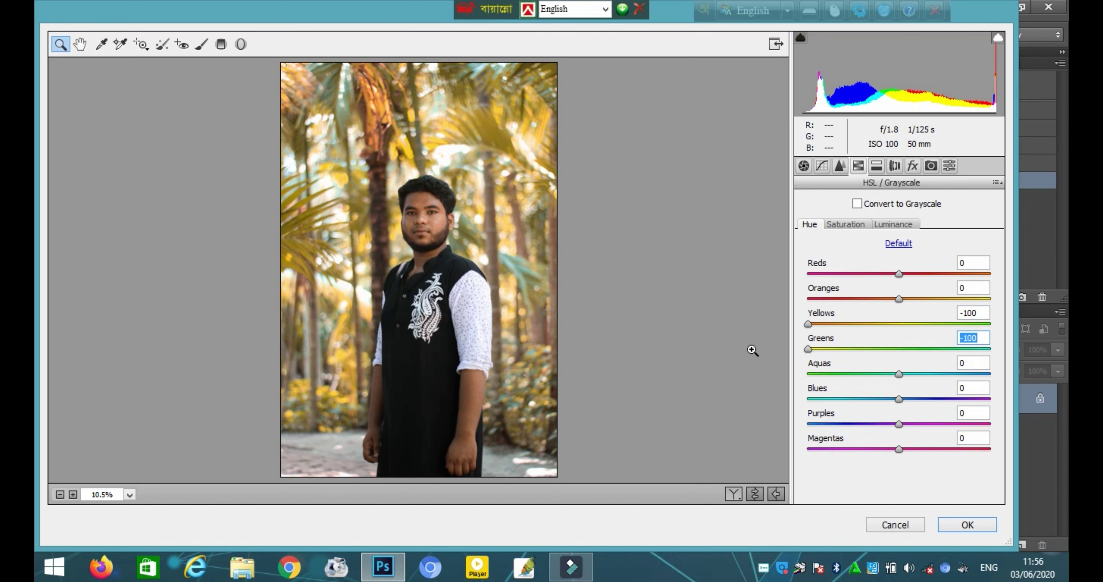
pyautogui.click(847, 226)
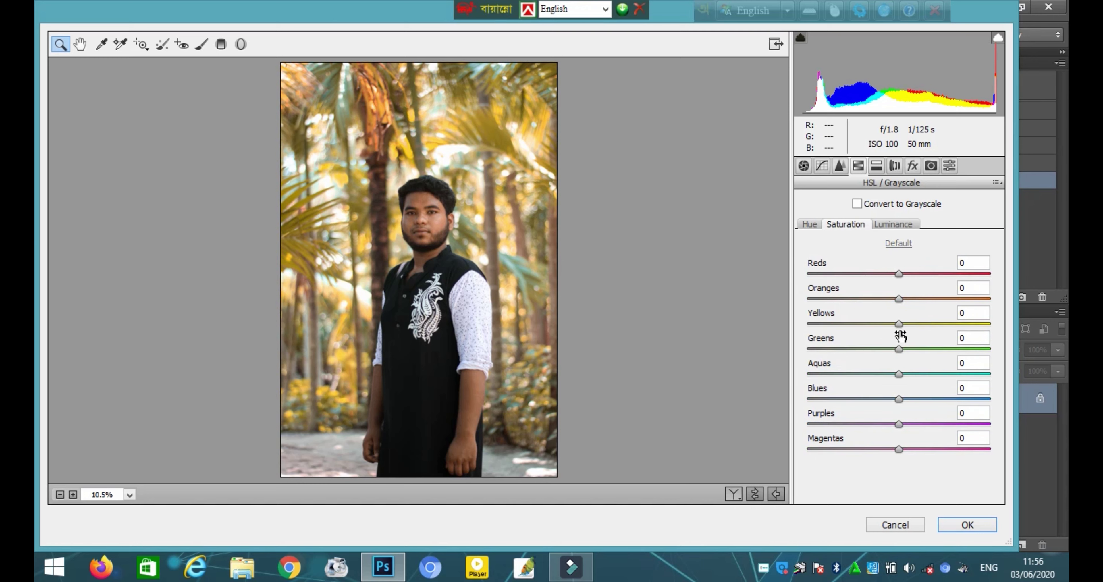
pyautogui.moveTo(902, 323); pyautogui.dragTo(984, 324)
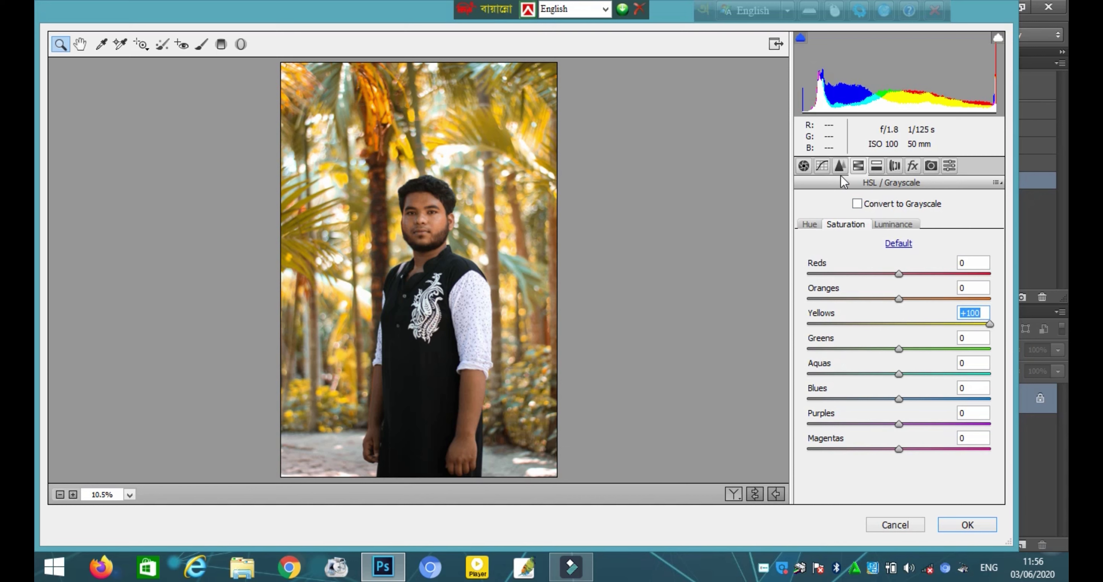
# Step: Set the Aquas hue to +100 and the Blues hue to -35
pyautogui.click(818, 226)
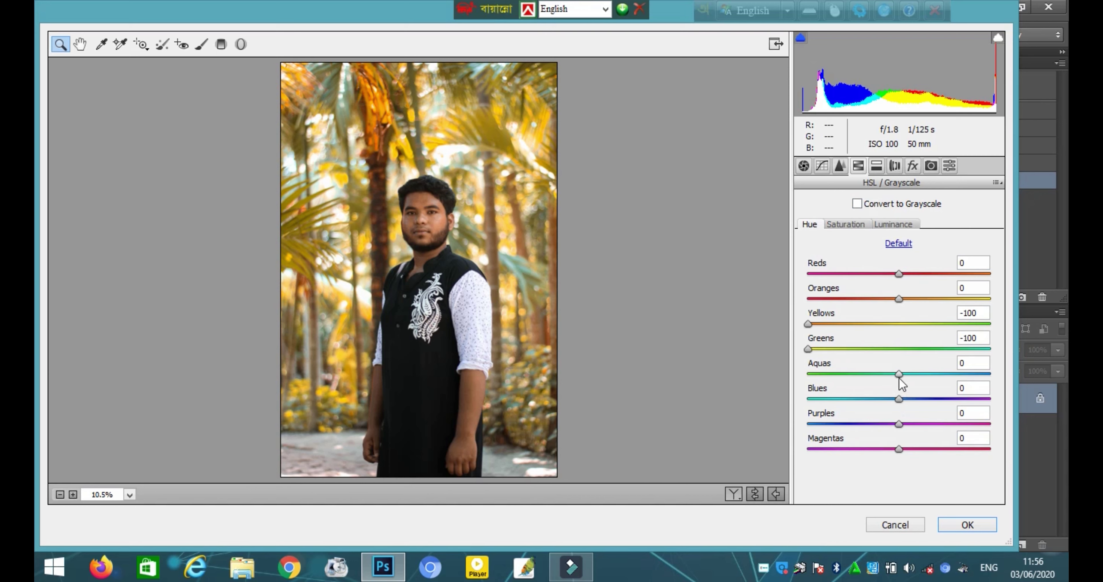
pyautogui.moveTo(899, 376)
pyautogui.mouseDown()
pyautogui.moveTo(932, 373)
pyautogui.moveTo(888, 396)
pyautogui.mouseUp()
pyautogui.press('Up')
pyautogui.press('Tab')
pyautogui.hotkey('shift', 'Up')
pyautogui.hotkey('shift', 'Up')
pyautogui.hotkey('shift', 'Up')
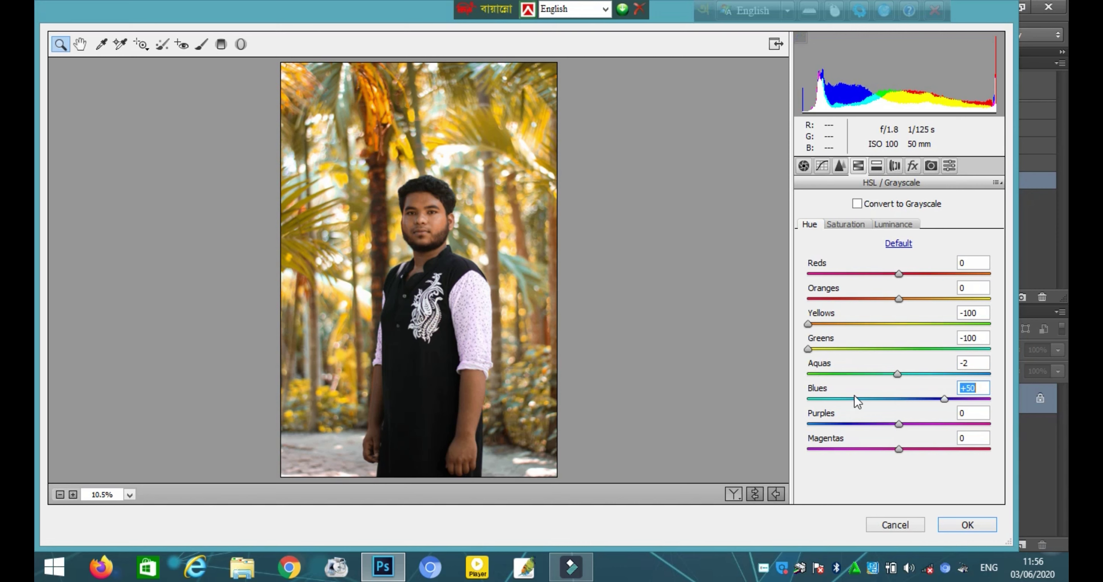
pyautogui.moveTo(945, 399)
pyautogui.mouseDown()
pyautogui.moveTo(880, 398)
pyautogui.moveTo(970, 375)
pyautogui.moveTo(1029, 379)
pyautogui.mouseUp()
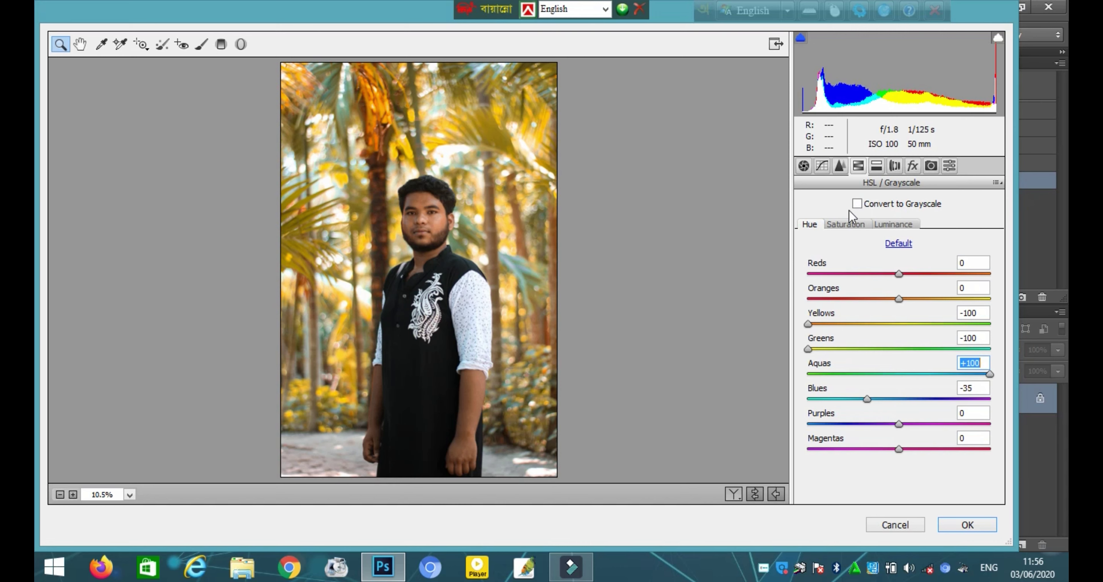
# Step: Raise Blues saturation to +74 and Aquas saturation to +100
pyautogui.click(848, 223)
pyautogui.moveTo(898, 401)
pyautogui.mouseDown()
pyautogui.moveTo(1012, 400)
pyautogui.moveTo(857, 400)
pyautogui.moveTo(985, 400)
pyautogui.moveTo(966, 400)
pyautogui.mouseUp()
pyautogui.moveTo(898, 373); pyautogui.dragTo(1027, 375)
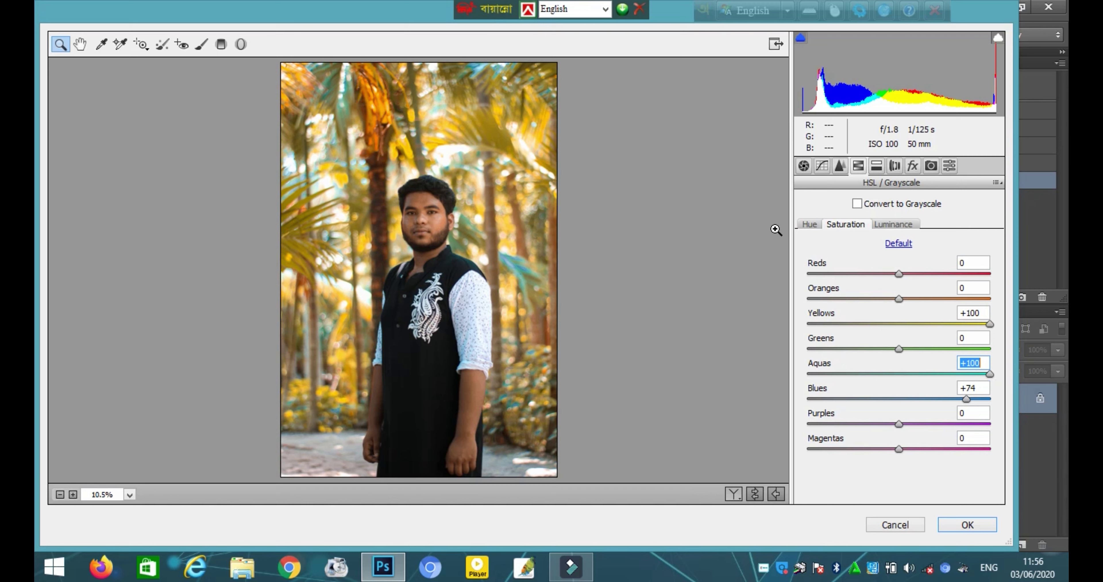
# Step: Lower luminance of Yellows to -22 and Greens to -17
pyautogui.click(897, 227)
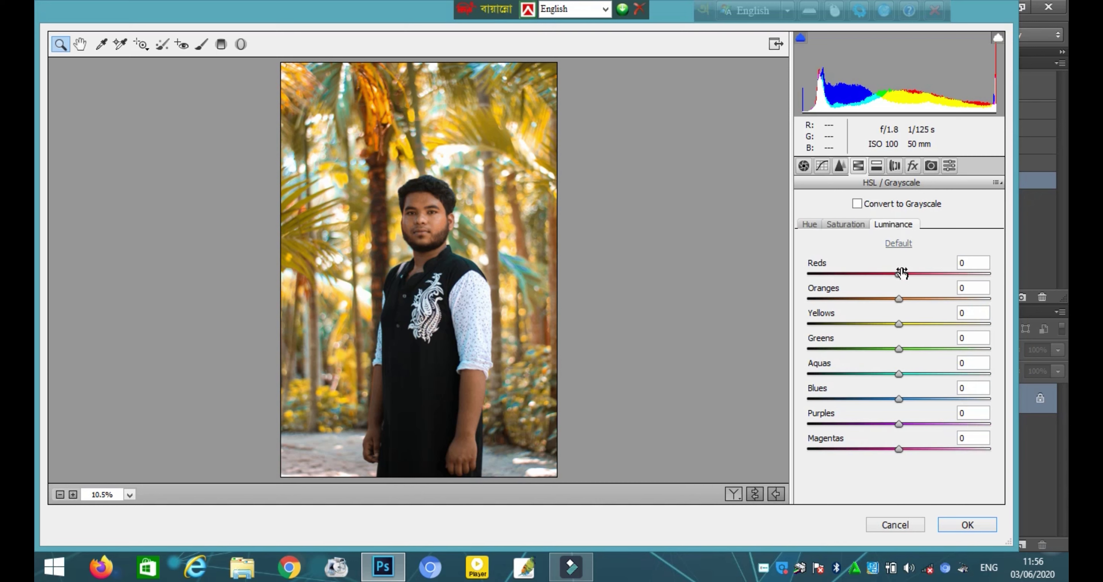
pyautogui.moveTo(899, 324); pyautogui.dragTo(893, 325)
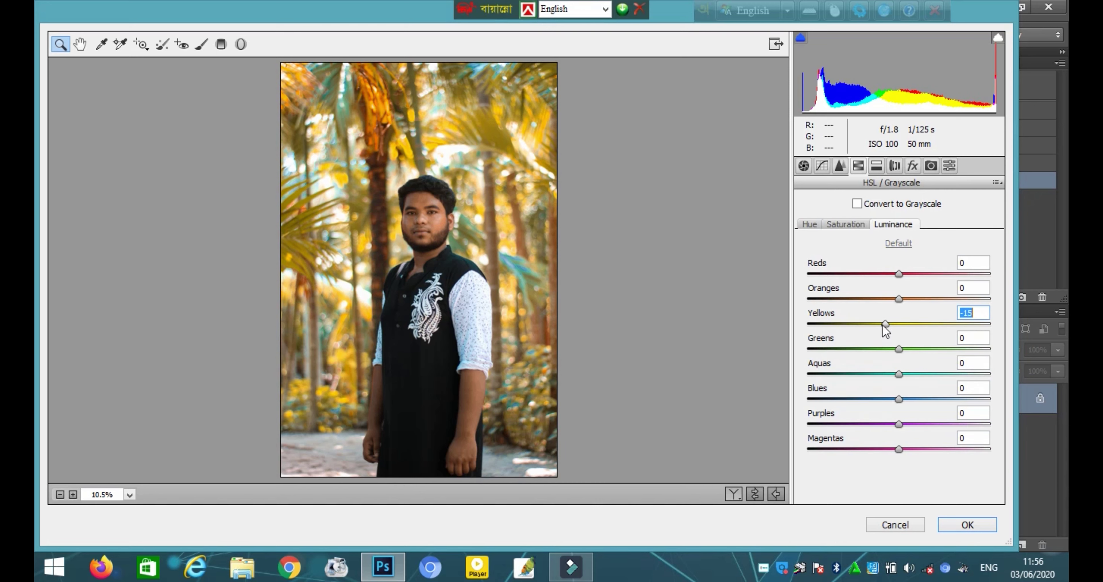
pyautogui.moveTo(893, 324)
pyautogui.mouseDown()
pyautogui.moveTo(879, 324)
pyautogui.moveTo(882, 349)
pyautogui.mouseUp()
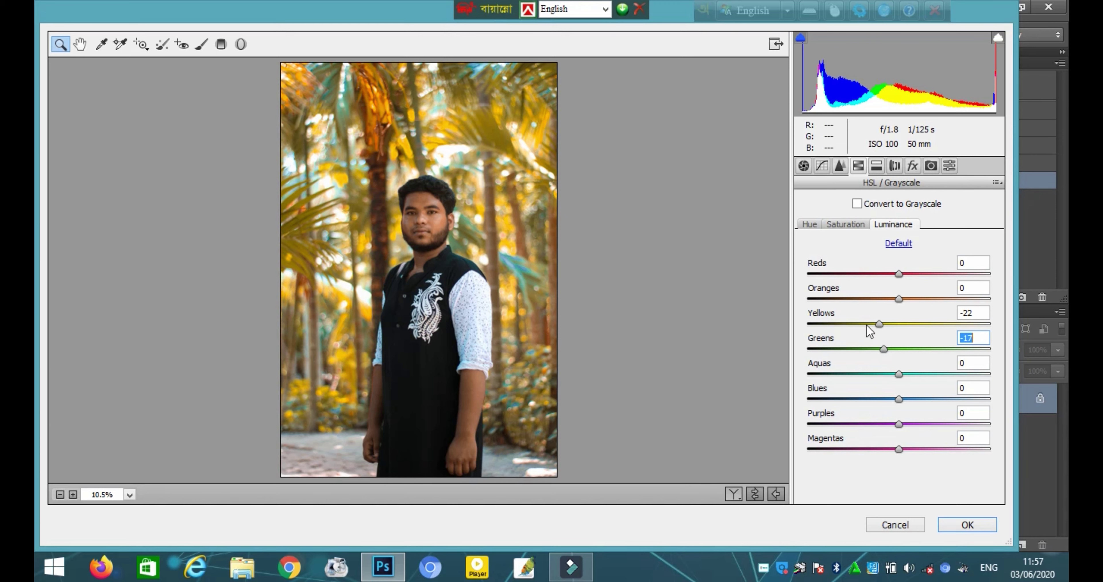
# Step: Add a post-crop vignette of about -38 and apply the Camera Raw grade
pyautogui.click(895, 166)
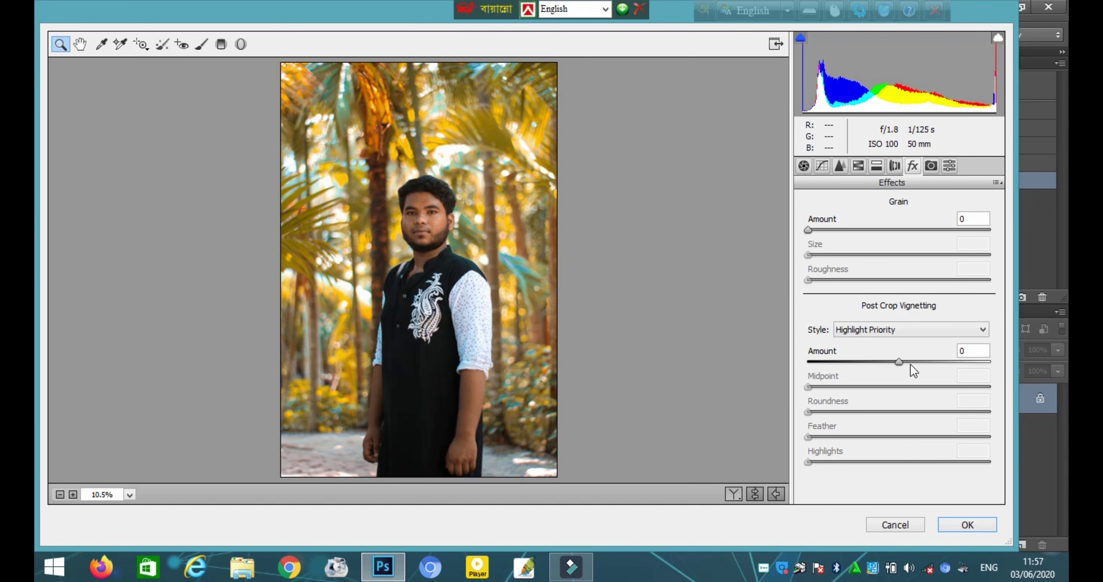
pyautogui.moveTo(897, 362); pyautogui.dragTo(854, 361)
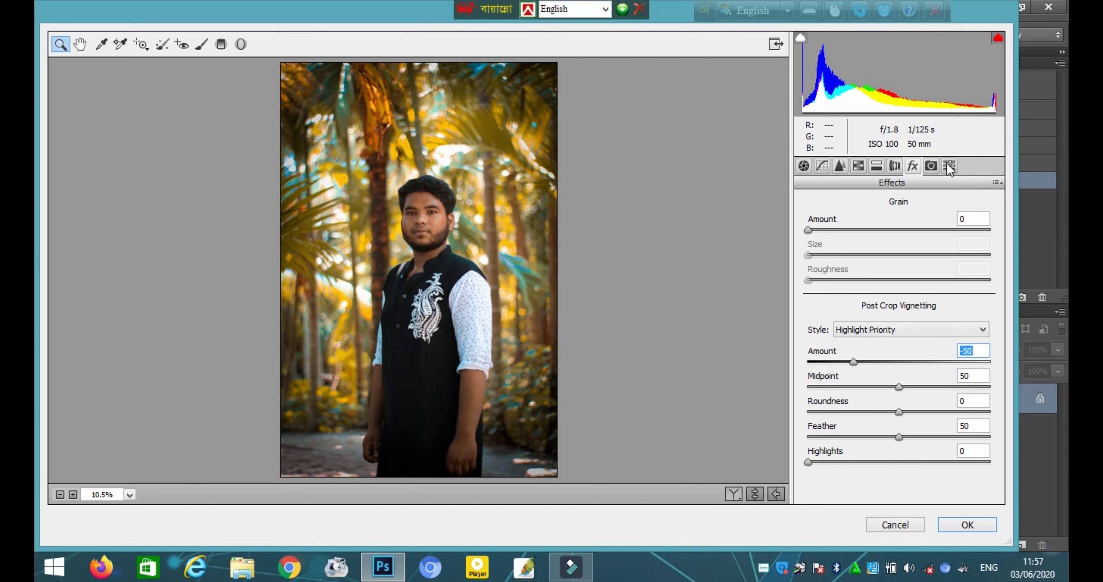
pyautogui.click(969, 526)
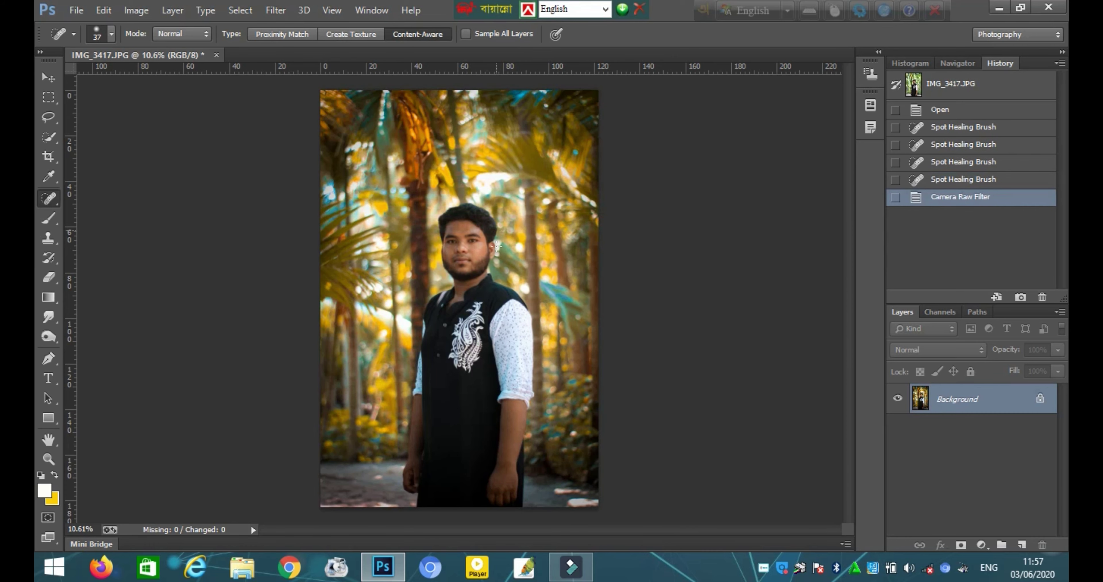
# Step: Zoom into the face and select the History Brush tool
pyautogui.scroll(2, 492, 252)
pyautogui.scroll(2, 480, 262)
pyautogui.scroll(2, 469, 270)
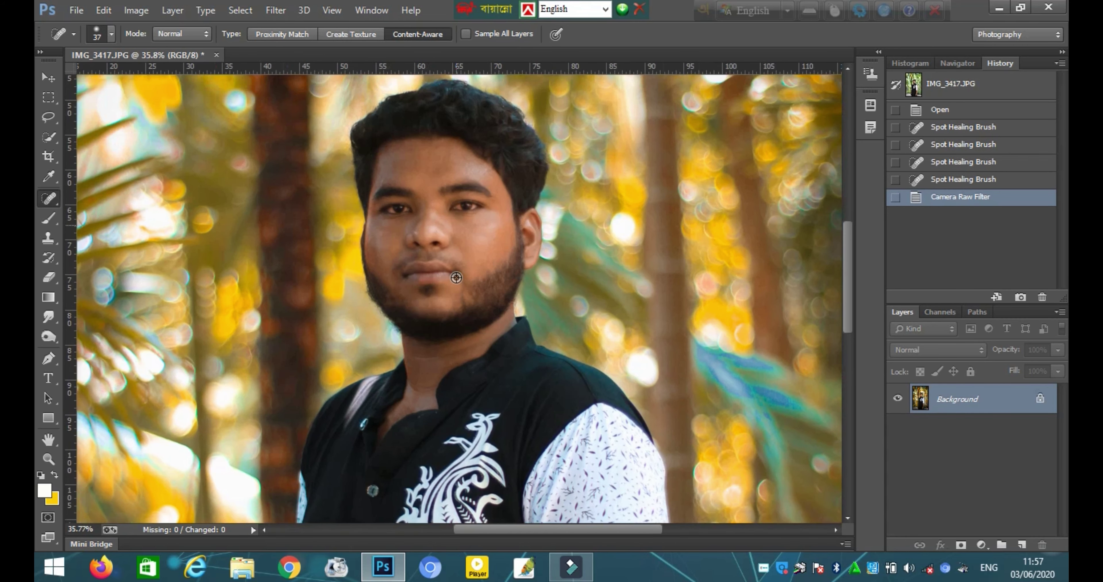
pyautogui.scroll(1, 459, 278)
pyautogui.scroll(2, 497, 203)
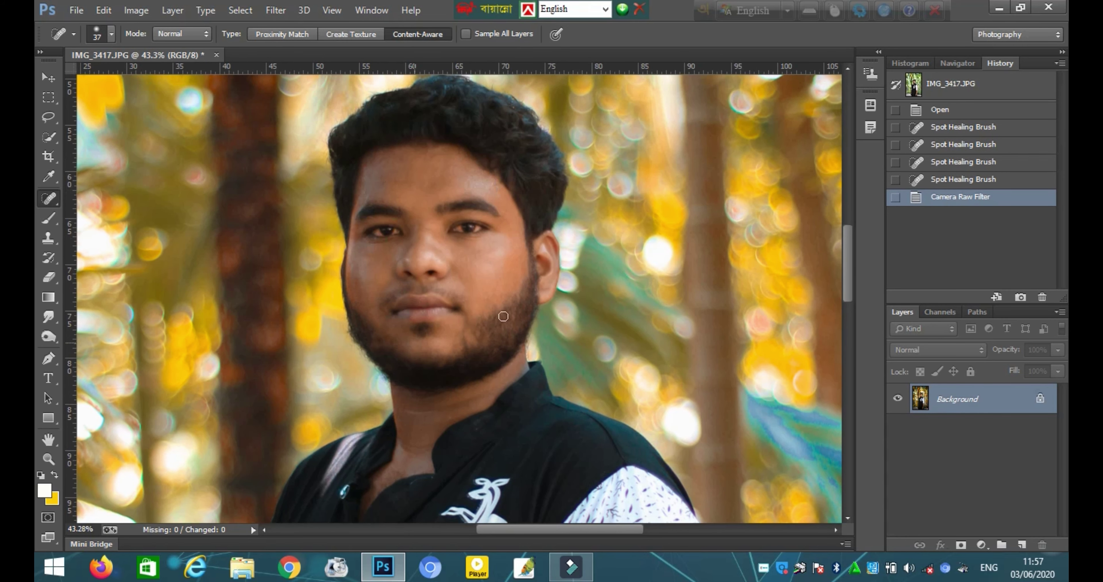
pyautogui.scroll(-4, 36, 234)
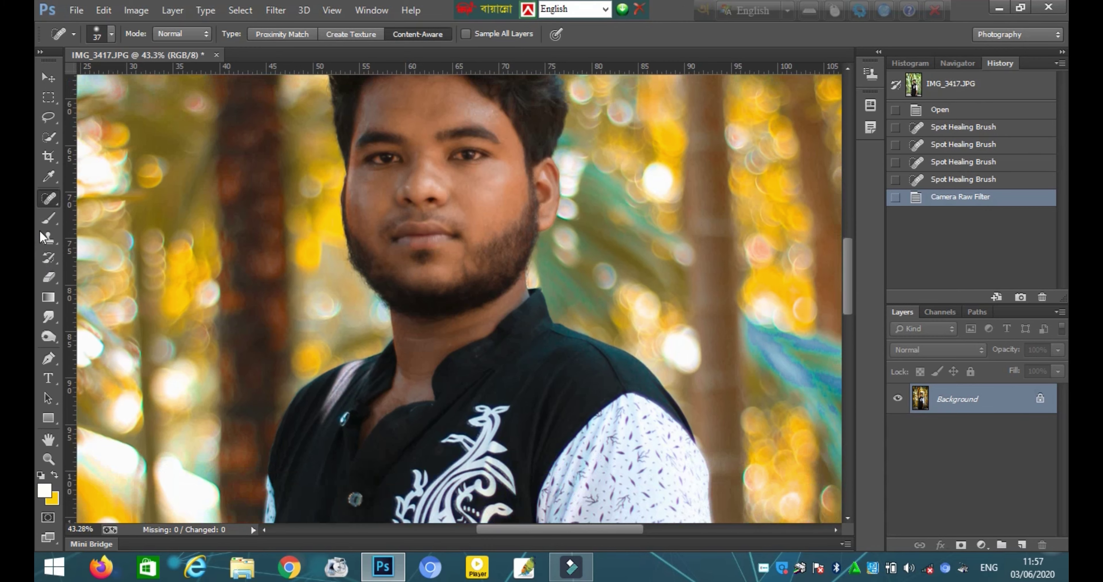
pyautogui.click(51, 256)
# Step: Paint History Brush strokes across the forehead, cheeks, jaw and neck
pyautogui.scroll(3, 468, 202)
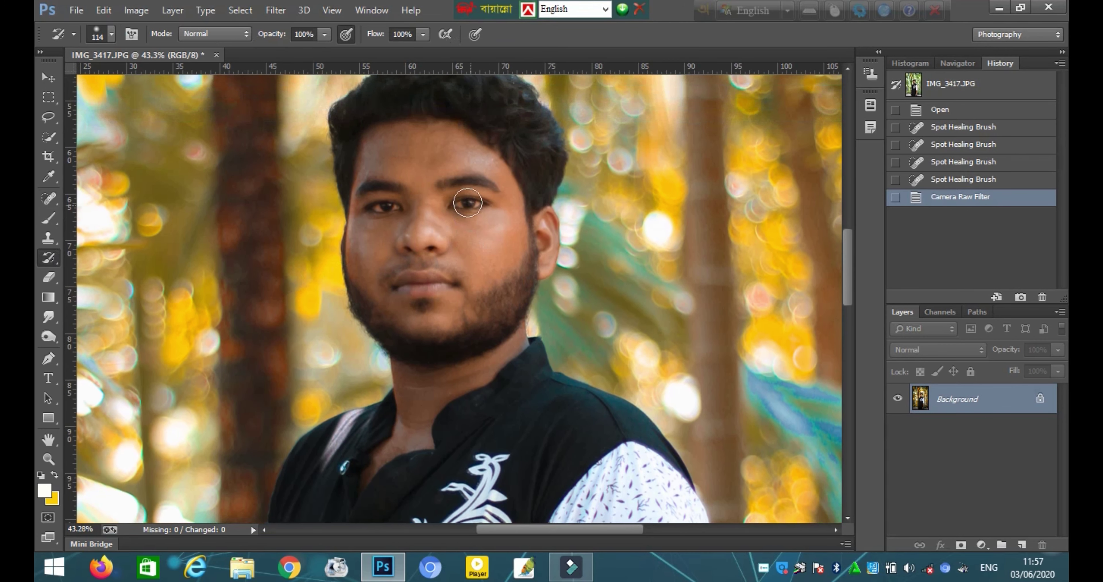
pyautogui.scroll(2, 468, 202)
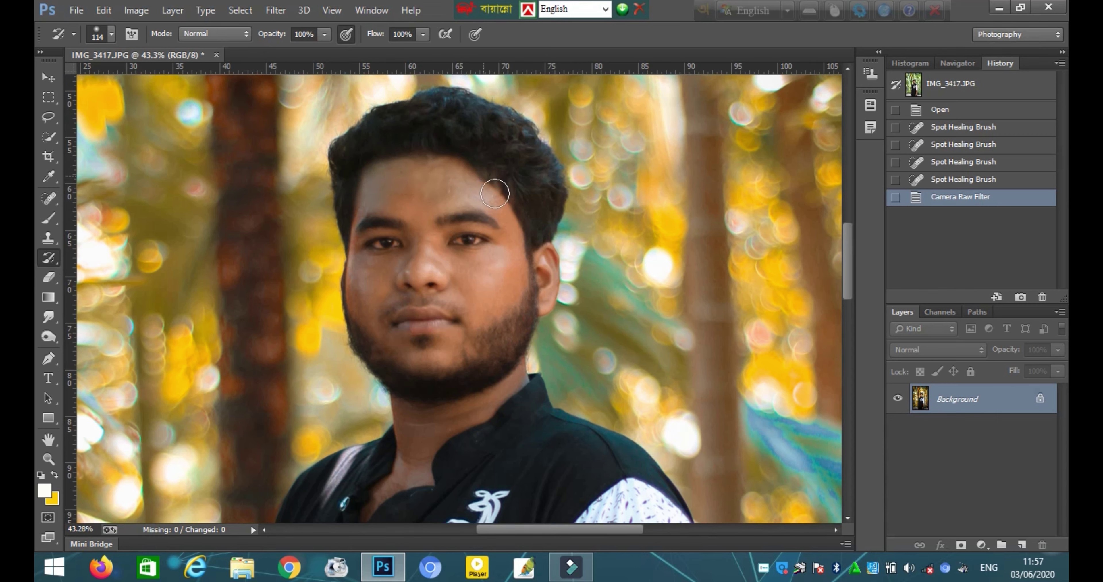
pyautogui.moveTo(469, 303)
pyautogui.mouseDown()
pyautogui.moveTo(377, 312)
pyautogui.moveTo(370, 199)
pyautogui.moveTo(456, 184)
pyautogui.moveTo(445, 239)
pyautogui.mouseUp()
pyautogui.scroll(-3, 446, 240)
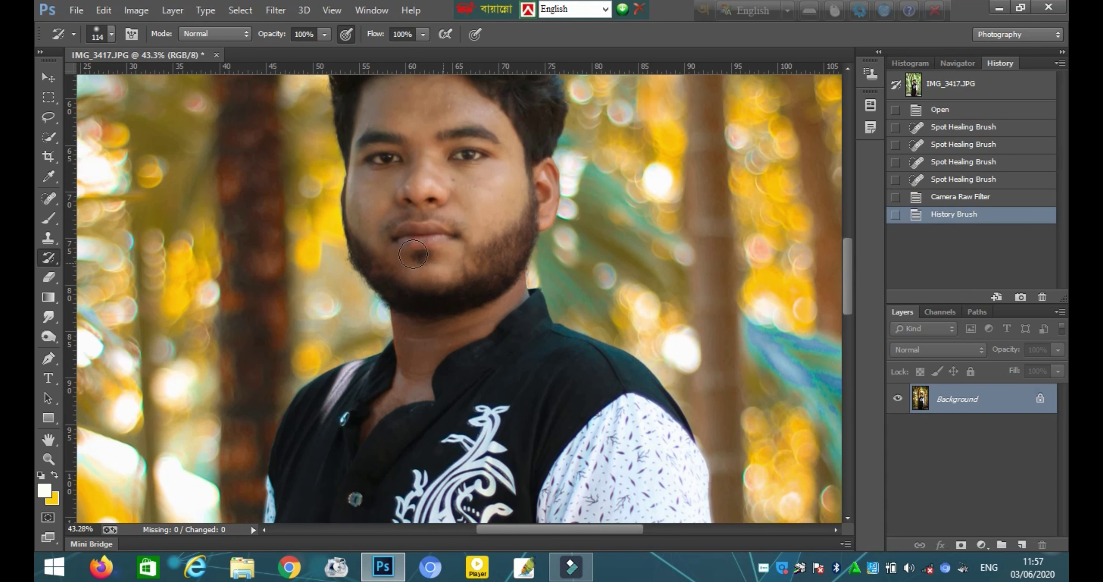
pyautogui.moveTo(483, 220); pyautogui.dragTo(420, 294)
pyautogui.scroll(-1, 420, 294)
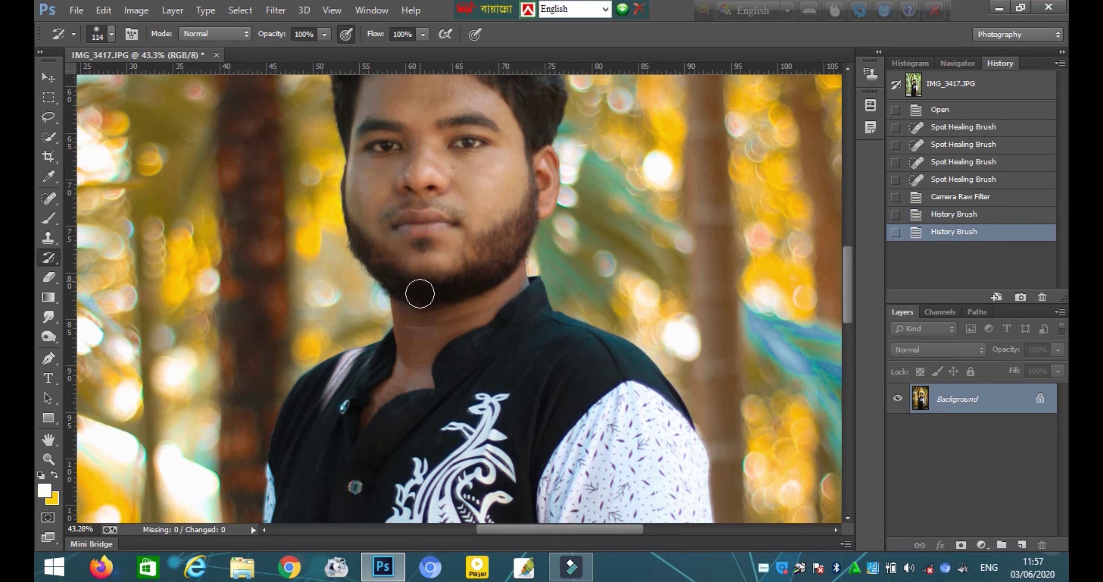
pyautogui.scroll(-3, 420, 293)
pyautogui.moveTo(410, 271); pyautogui.dragTo(520, 193)
pyautogui.moveTo(387, 321); pyautogui.dragTo(395, 305)
# Step: Shrink the History Brush to 61 px and paint near the jaw
pyautogui.rightClick(395, 305)
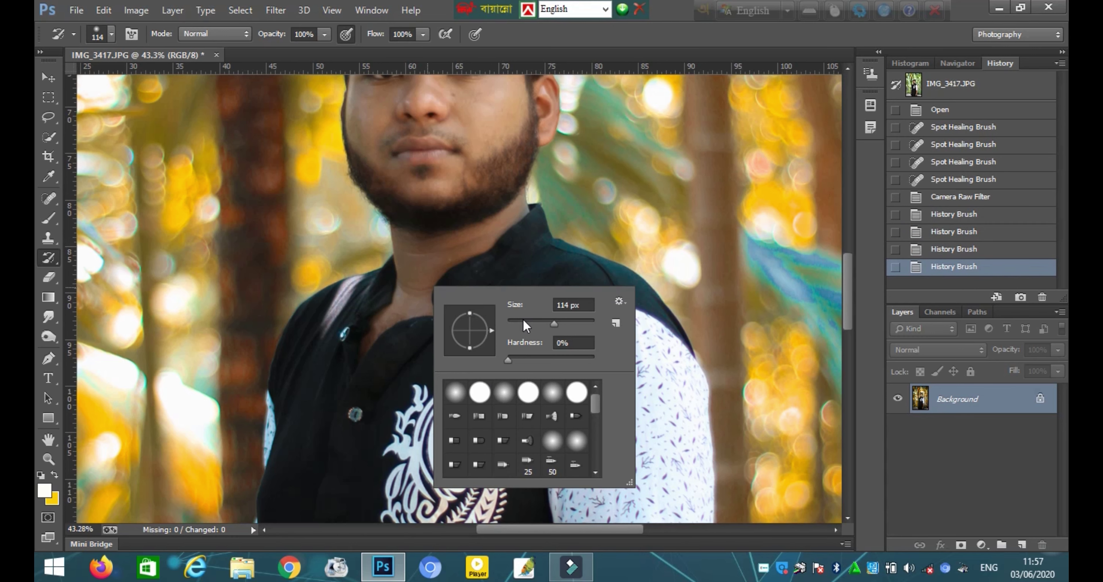
pyautogui.moveTo(526, 326); pyautogui.dragTo(398, 316)
pyautogui.click(533, 321)
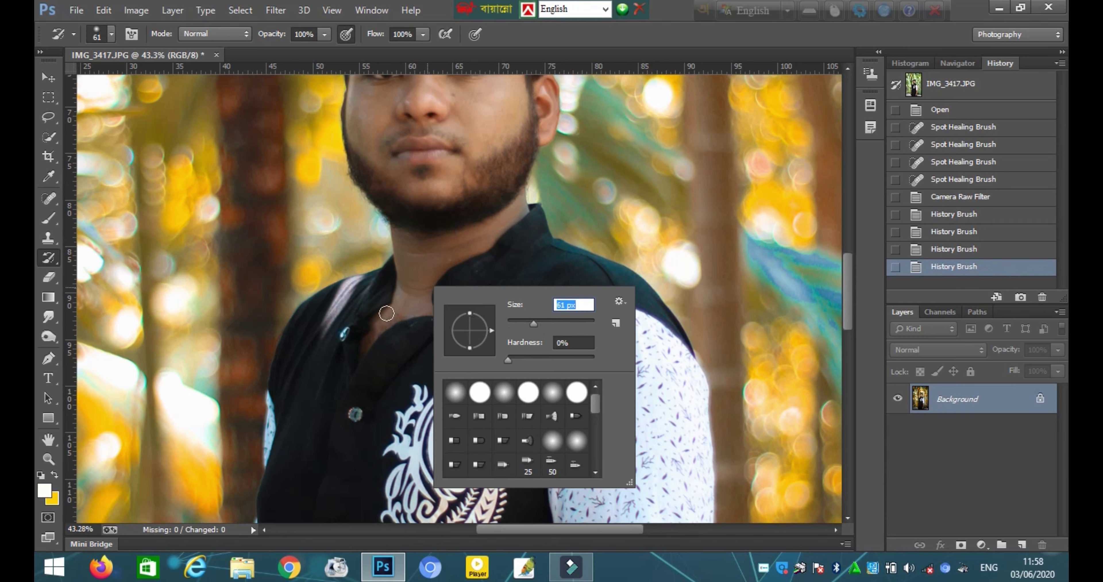
pyautogui.click(387, 313)
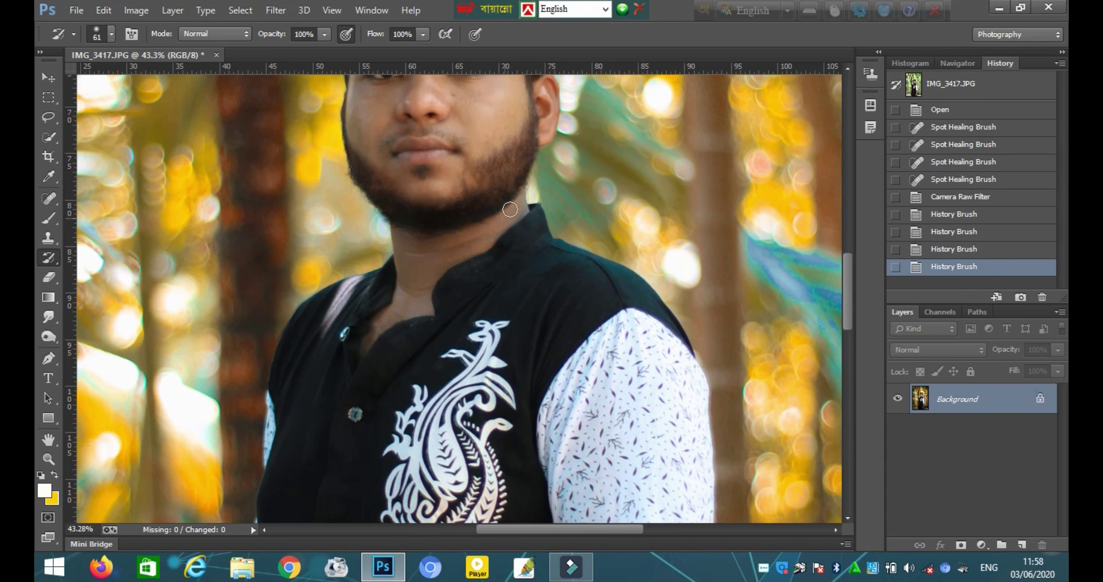
pyautogui.click(510, 209)
# Step: Dab the cheek, then enlarge the History Brush to 82 px
pyautogui.scroll(5, 531, 218)
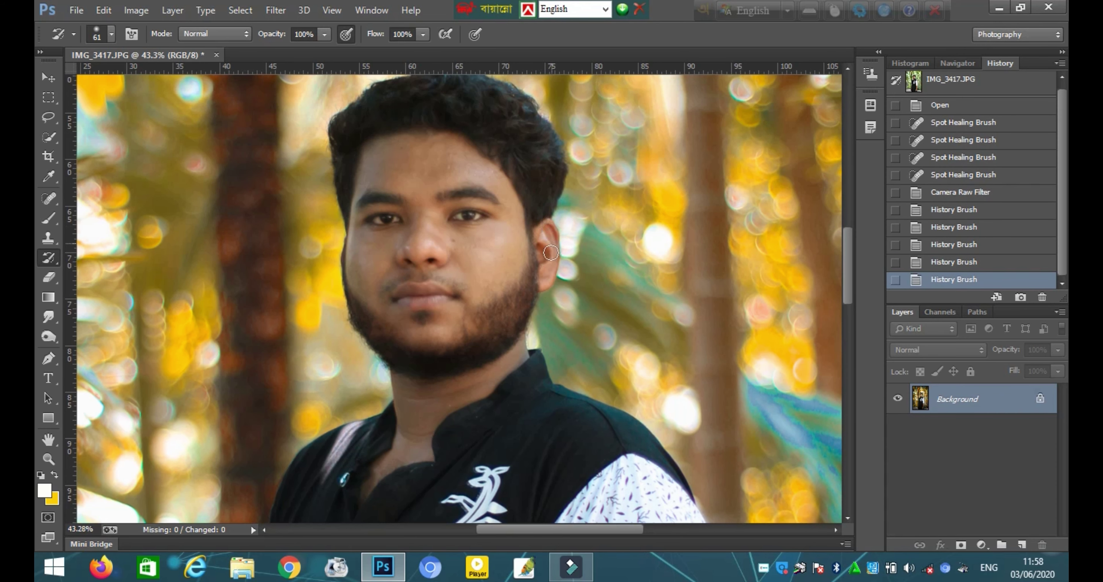
pyautogui.click(533, 252)
pyautogui.rightClick(533, 252)
pyautogui.moveTo(610, 289); pyautogui.dragTo(616, 289)
pyautogui.press('Return')
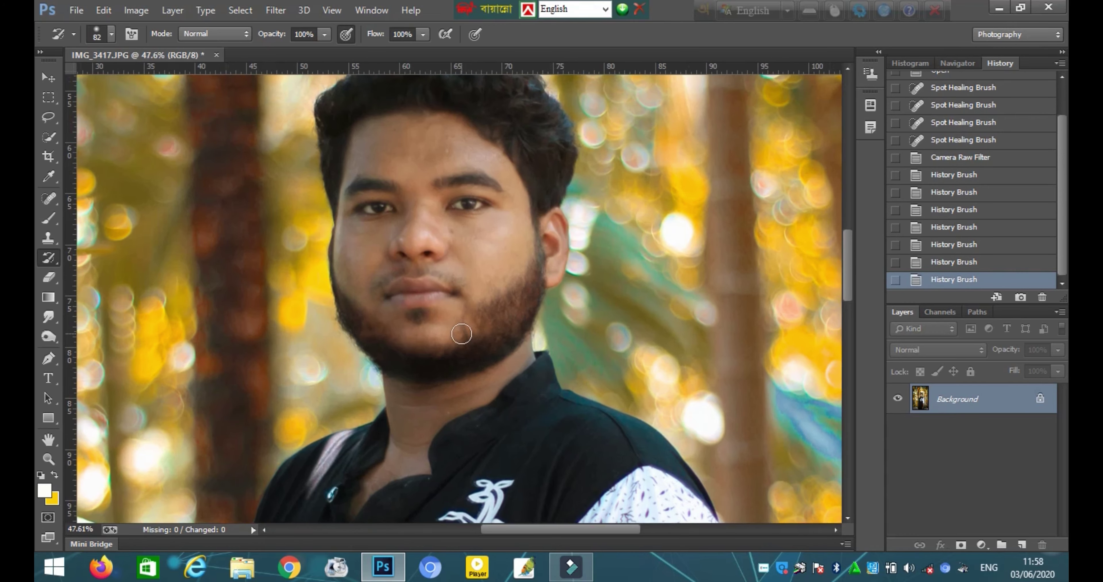
# Step: Zoom in on the forehead and select the Spot Healing Brush
pyautogui.scroll(-3, 436, 164)
pyautogui.scroll(2, 483, 234)
pyautogui.scroll(1, 483, 234)
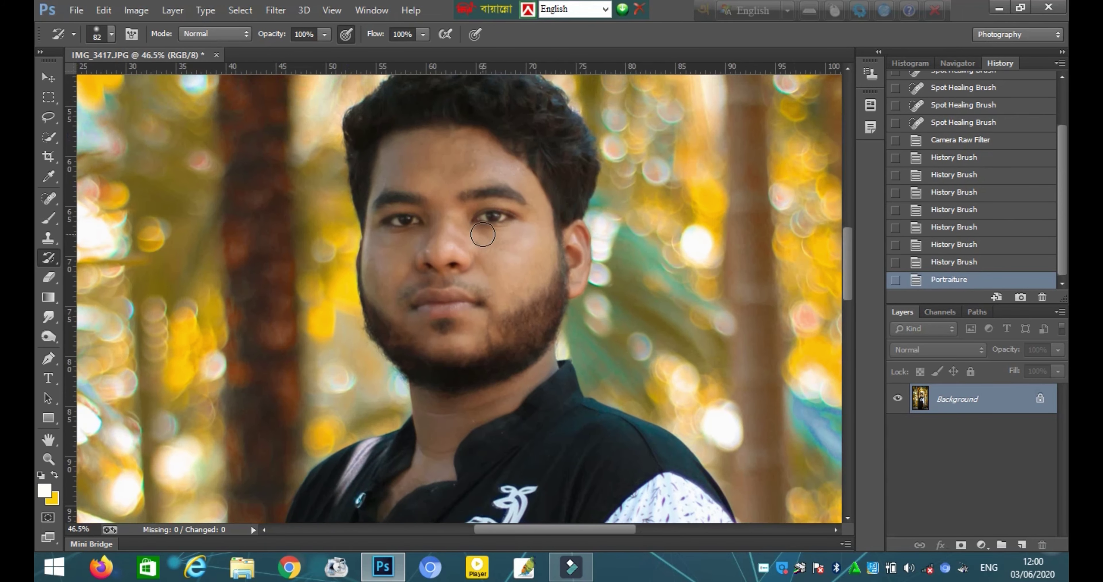
pyautogui.scroll(1, 483, 235)
pyautogui.scroll(1, 483, 235)
pyautogui.scroll(1, 483, 236)
pyautogui.scroll(1, 480, 234)
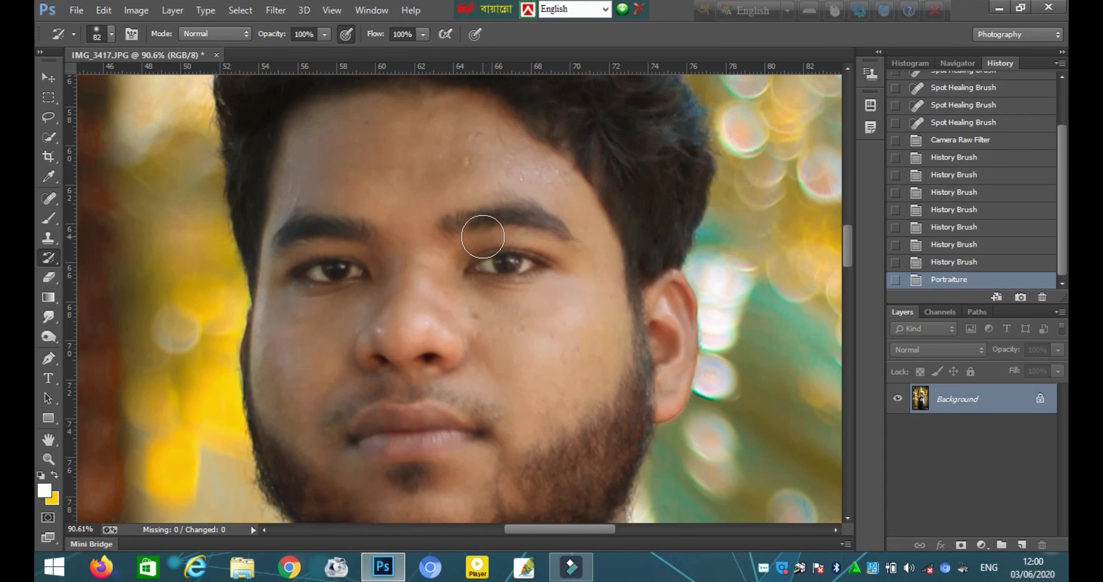
pyautogui.scroll(1, 473, 226)
pyautogui.click(48, 198)
# Step: Heal seven blemishes across the forehead and near the hairline
pyautogui.click(467, 174)
pyautogui.click(530, 186)
pyautogui.click(546, 184)
pyautogui.click(554, 186)
pyautogui.click(503, 155)
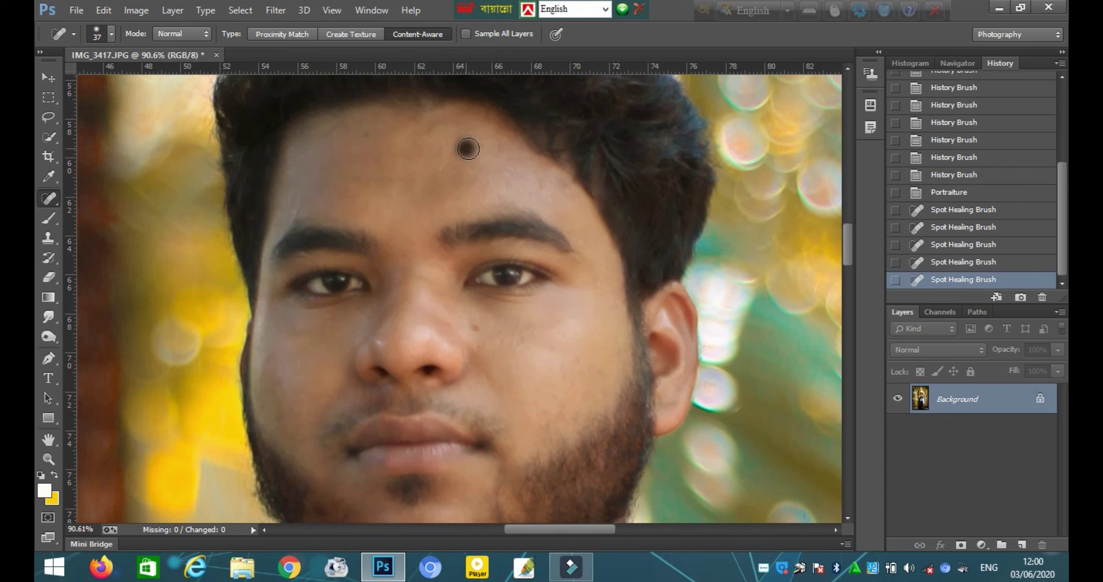
pyautogui.click(510, 185)
pyautogui.click(539, 185)
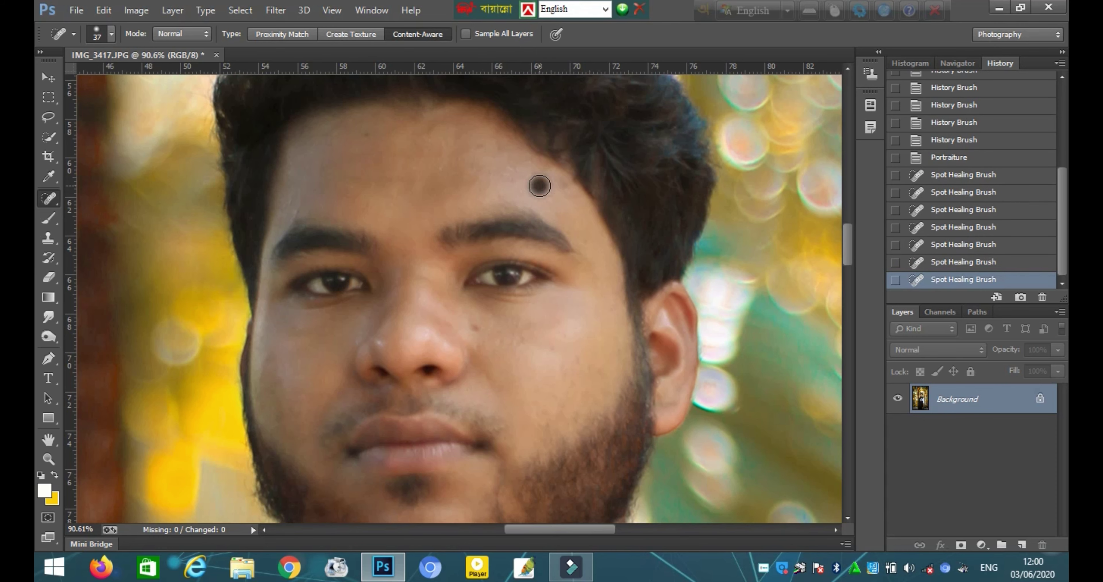
pyautogui.scroll(-1, 540, 186)
pyautogui.click(43, 217)
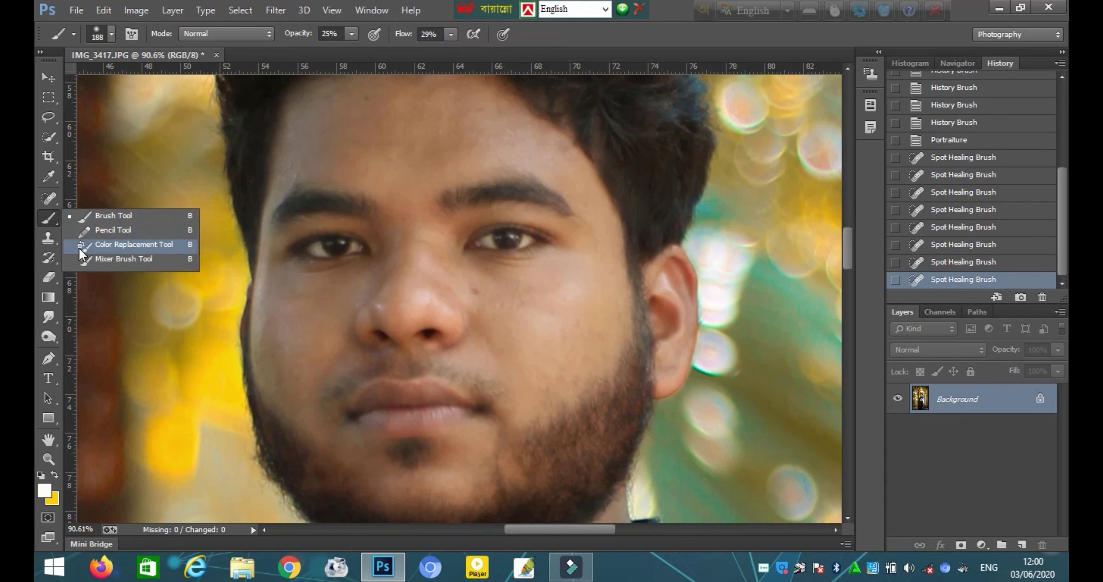
# Step: Blend the forehead skin smooth with the Mixer Brush
pyautogui.click(83, 258)
pyautogui.scroll(1, 381, 184)
pyautogui.click(456, 168)
pyautogui.moveTo(455, 168)
pyautogui.mouseDown()
pyautogui.moveTo(497, 158)
pyautogui.moveTo(495, 187)
pyautogui.moveTo(438, 180)
pyautogui.moveTo(423, 160)
pyautogui.moveTo(305, 175)
pyautogui.moveTo(394, 142)
pyautogui.mouseUp()
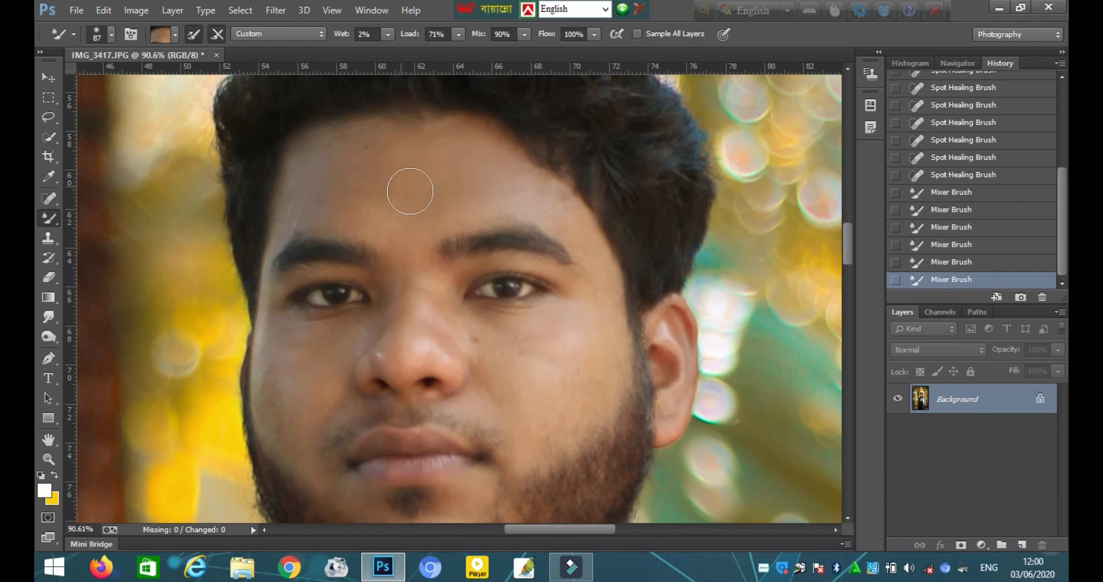
pyautogui.moveTo(443, 154); pyautogui.dragTo(477, 171)
# Step: Enlarge the Mixer Brush to 68 px and smooth the skin beside the eye
pyautogui.rightClick(625, 255)
pyautogui.moveTo(692, 286); pyautogui.dragTo(715, 286)
pyautogui.press('alt')
pyautogui.click(567, 214)
pyautogui.moveTo(547, 197)
pyautogui.mouseDown()
pyautogui.moveTo(574, 217)
pyautogui.moveTo(591, 253)
pyautogui.moveTo(584, 296)
pyautogui.mouseUp()
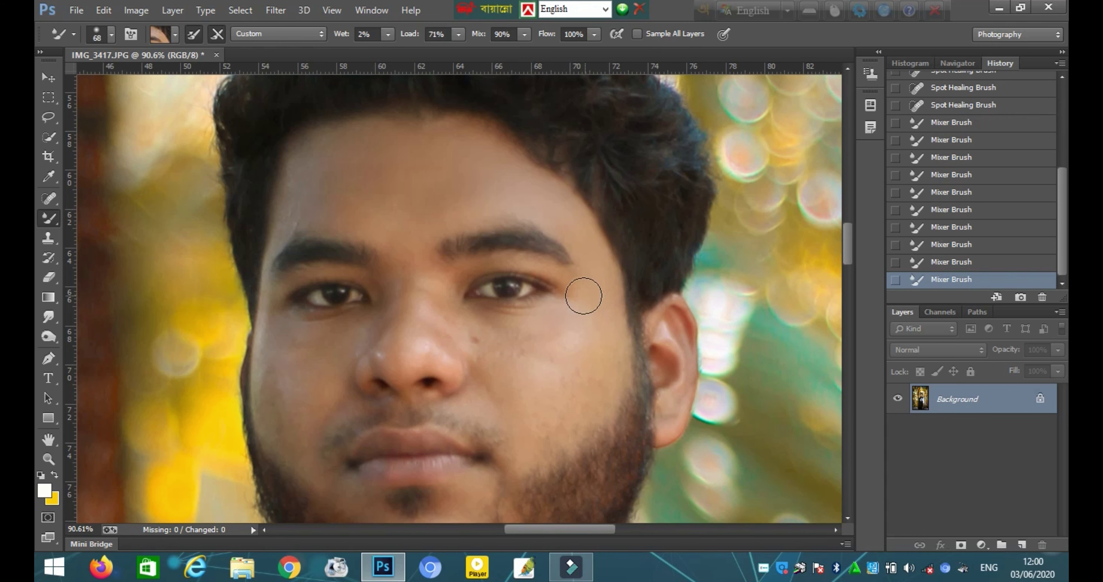
# Step: At 89 px brush size, smooth both cheeks, including beside the nose
pyautogui.scroll(-3, 554, 271)
pyautogui.rightClick(589, 258)
pyautogui.click(700, 294)
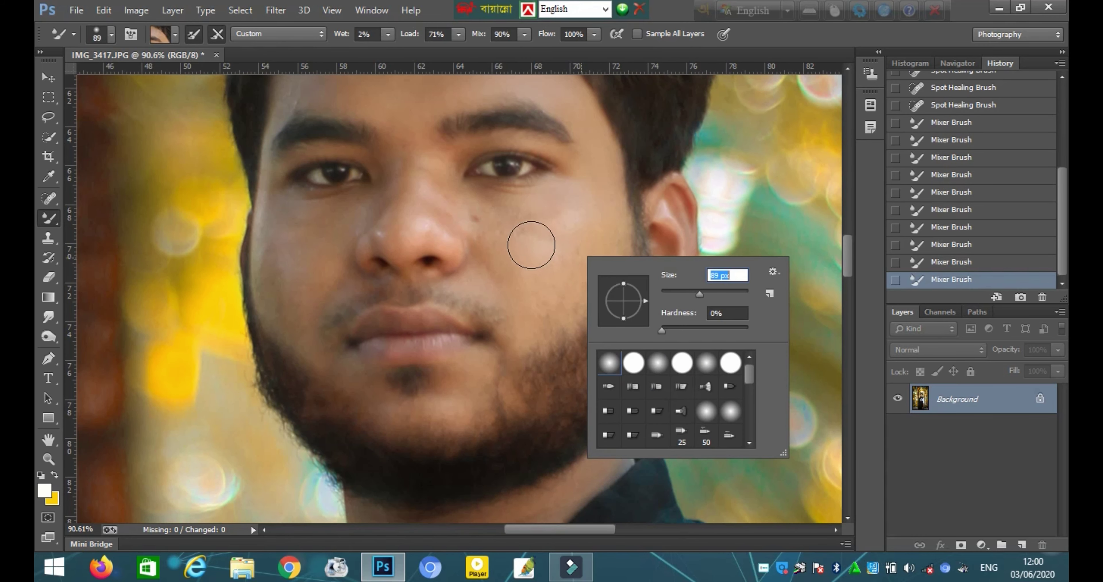
pyautogui.click(539, 258)
pyautogui.moveTo(570, 216); pyautogui.dragTo(535, 271)
pyautogui.moveTo(571, 219); pyautogui.dragTo(576, 280)
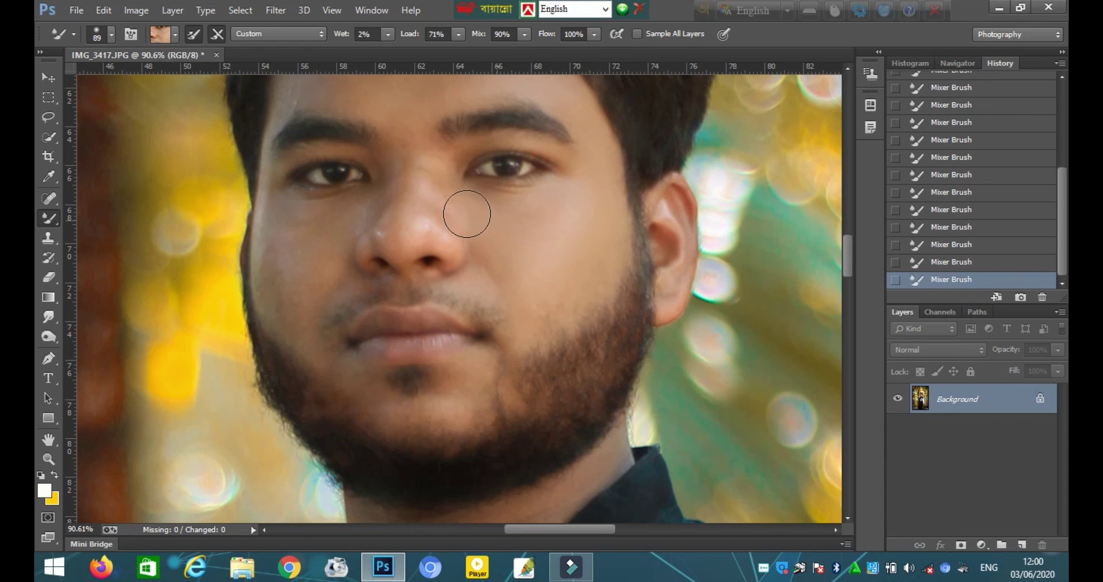
pyautogui.moveTo(299, 302); pyautogui.dragTo(274, 308)
# Step: Smooth the upper-lip skin with a roughly 48 px brush, then reset the brush to 82 px
pyautogui.rightClick(513, 275)
pyautogui.write('71')
pyautogui.press('Return')
pyautogui.scroll(2, 407, 184)
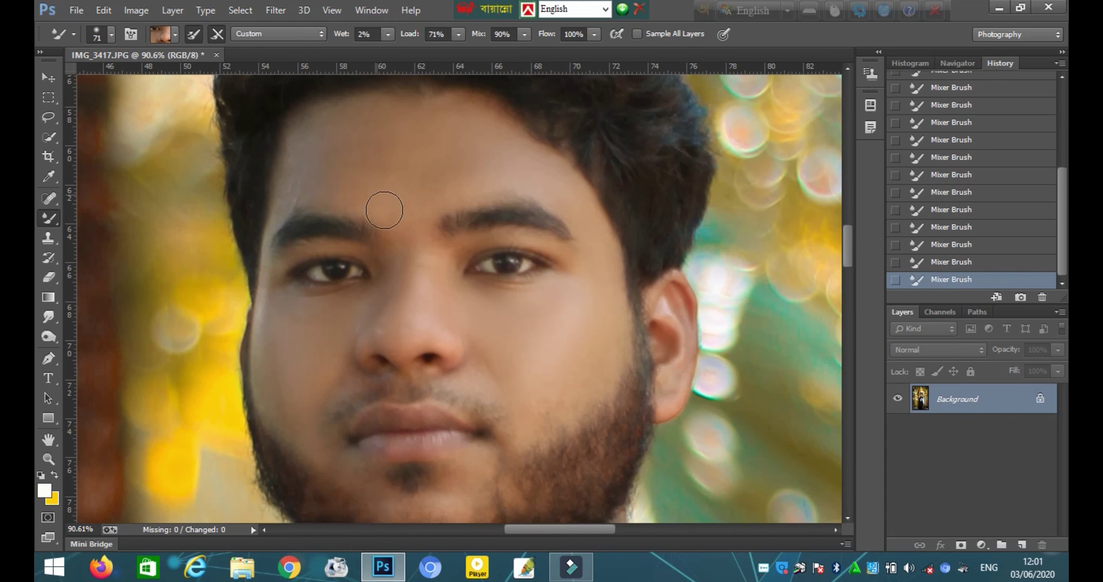
pyautogui.scroll(-1, 339, 244)
pyautogui.scroll(-2, 326, 299)
pyautogui.press('[')
pyautogui.press('[')
pyautogui.press('[')
pyautogui.moveTo(347, 248); pyautogui.dragTo(405, 254)
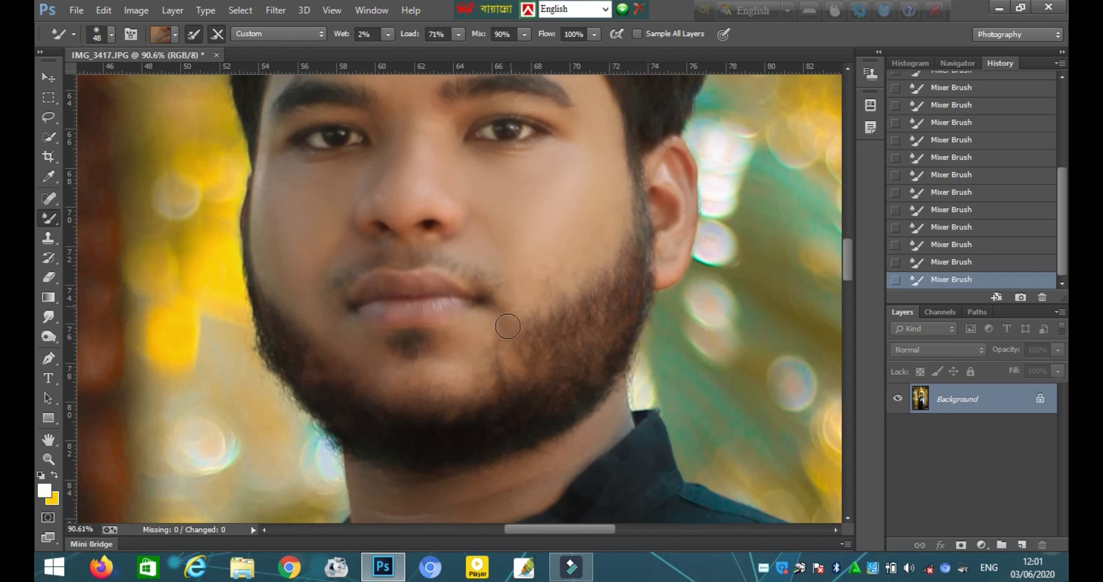
pyautogui.keyDown('alt'); pyautogui.scroll(-5, 364, 273); pyautogui.keyUp('alt')
pyautogui.rightClick(298, 277)
pyautogui.press('Return')
pyautogui.keyDown('alt'); pyautogui.click(352, 275); pyautogui.keyUp('alt')
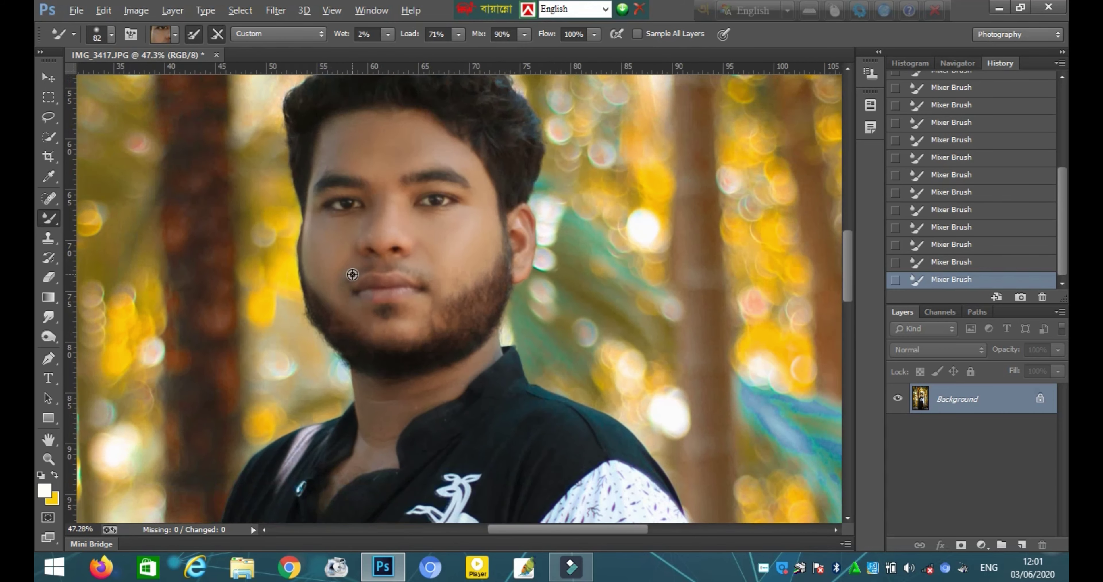
pyautogui.keyDown('alt'); pyautogui.scroll(3, 316, 276); pyautogui.keyUp('alt')
# Step: Paint original skin texture back with the History Brush at 27% opacity, 41% flow
pyautogui.press('y')
pyautogui.click(324, 34)
pyautogui.moveTo(422, 34); pyautogui.dragTo(377, 51)
pyautogui.moveTo(316, 239)
pyautogui.mouseDown()
pyautogui.moveTo(322, 216)
pyautogui.moveTo(351, 212)
pyautogui.mouseUp()
pyautogui.keyDown('alt'); pyautogui.scroll(-3, 214, 342); pyautogui.keyUp('alt')
pyautogui.press('alt')
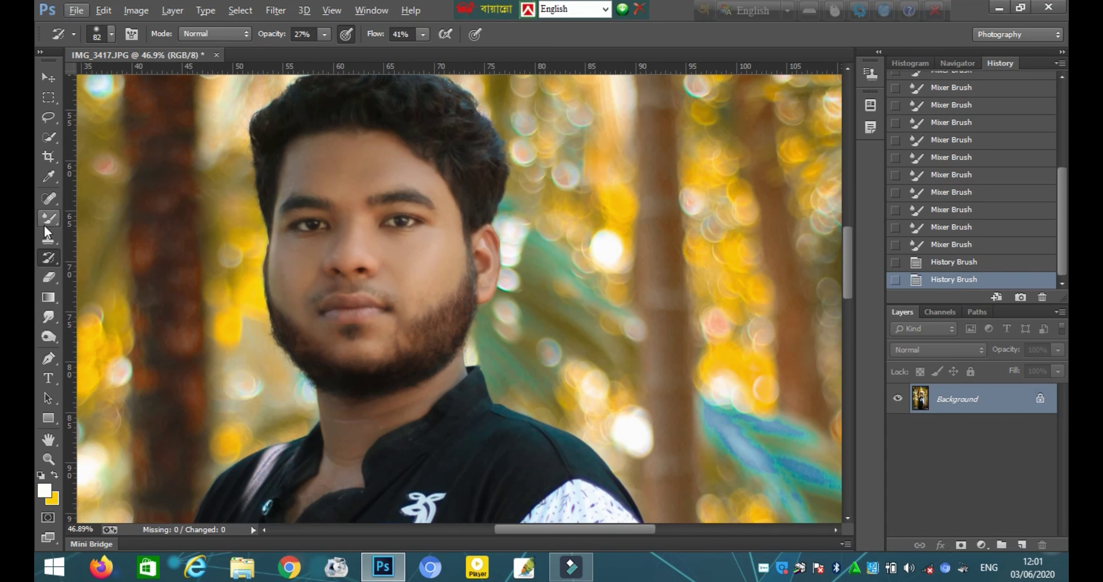
# Step: Reselect the Mixer Brush, zoom out to the whole portrait, and open the Filter menu
pyautogui.click(46, 222)
pyautogui.keyDown('alt'); pyautogui.scroll(-2, 317, 316); pyautogui.keyUp('alt')
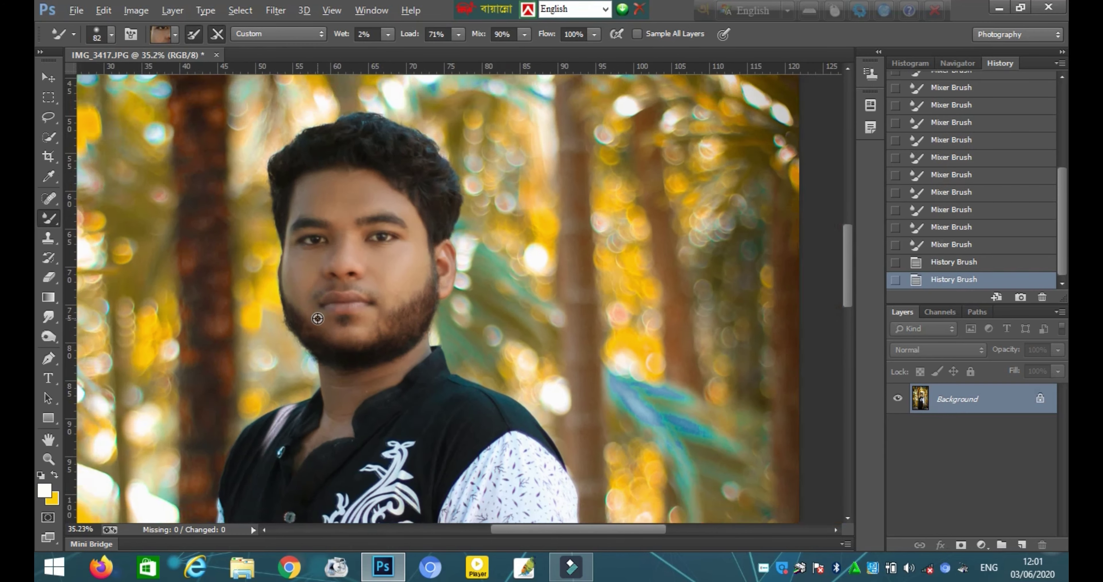
pyautogui.keyDown('alt'); pyautogui.scroll(-1, 317, 318); pyautogui.keyUp('alt')
pyautogui.keyDown('alt'); pyautogui.scroll(-1, 317, 319); pyautogui.keyUp('alt')
pyautogui.keyDown('alt'); pyautogui.scroll(-1, 318, 318); pyautogui.keyUp('alt')
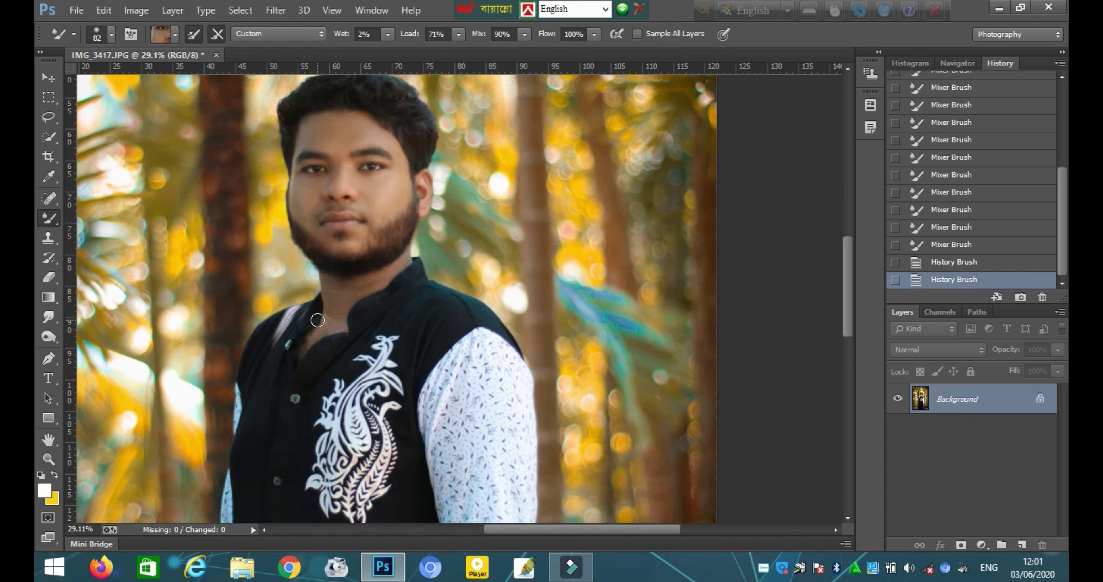
pyautogui.keyDown('alt'); pyautogui.scroll(-2, 317, 320); pyautogui.keyUp('alt')
pyautogui.keyDown('alt'); pyautogui.scroll(-2, 317, 320); pyautogui.keyUp('alt')
pyautogui.keyDown('alt'); pyautogui.scroll(-1, 436, 354); pyautogui.keyUp('alt')
pyautogui.keyDown('alt'); pyautogui.scroll(-2, 436, 354); pyautogui.keyUp('alt')
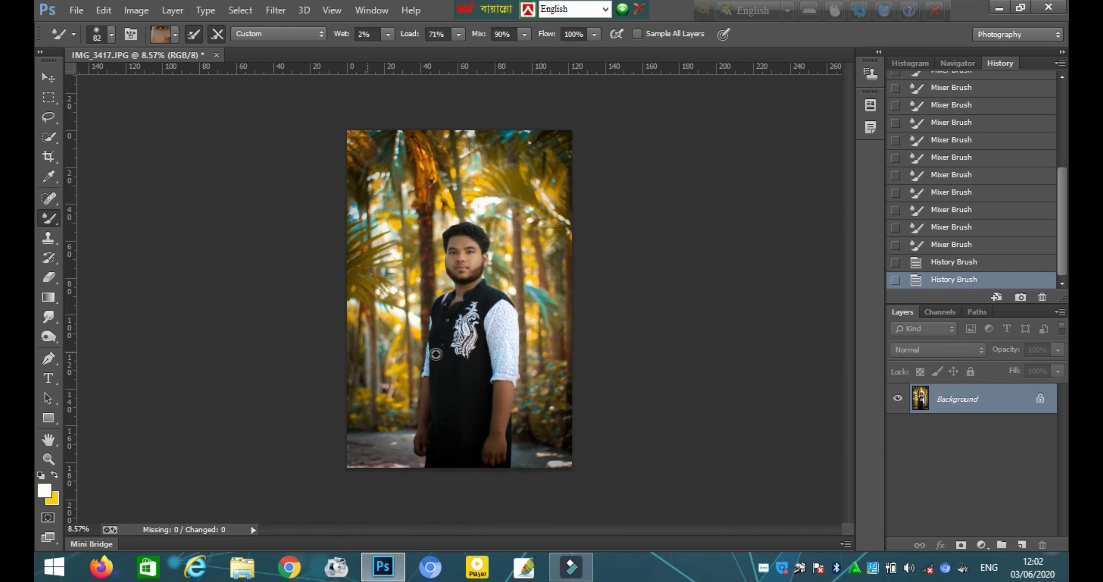
pyautogui.keyDown('alt'); pyautogui.scroll(2, 436, 354); pyautogui.keyUp('alt')
pyautogui.keyDown('alt'); pyautogui.scroll(1, 436, 354); pyautogui.keyUp('alt')
pyautogui.keyDown('alt'); pyautogui.scroll(-1, 436, 354); pyautogui.keyUp('alt')
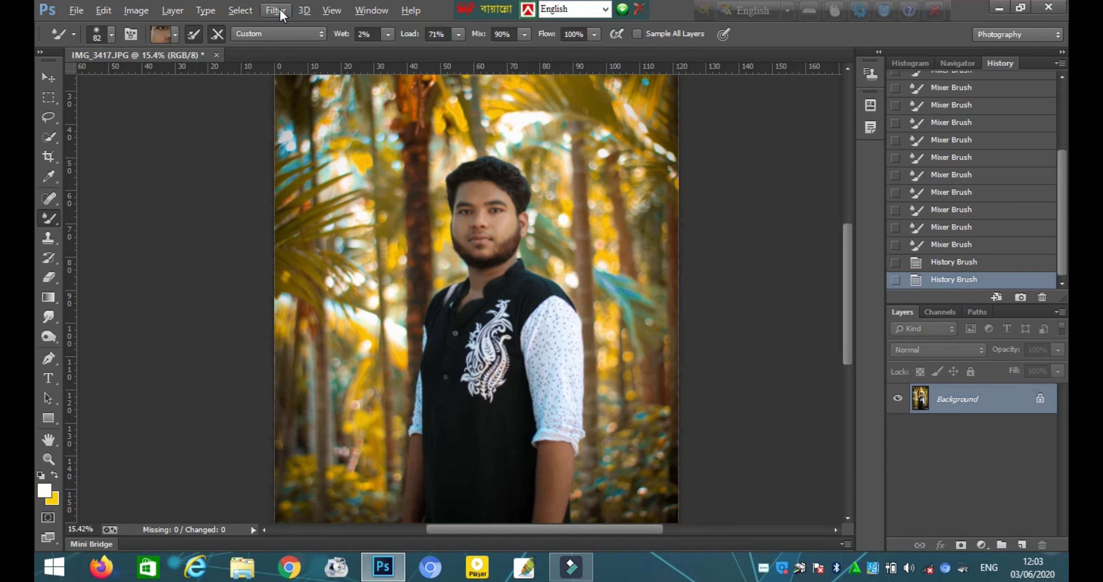
pyautogui.click(280, 12)
# Step: In Camera Raw Filter, zoom to the face, brighten Oranges luminance and darken Reds
pyautogui.click(319, 99)
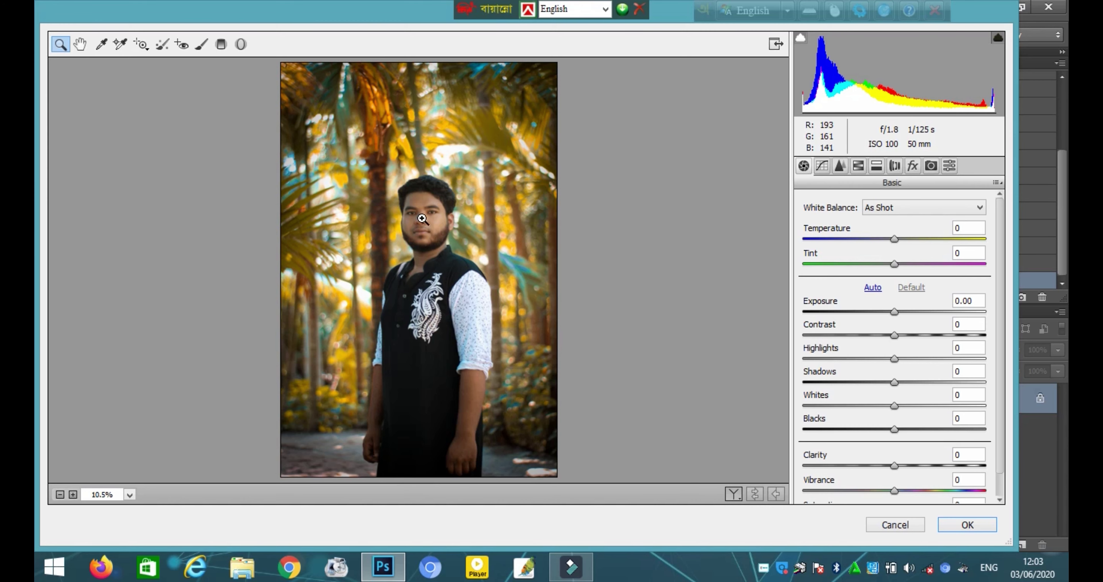
pyautogui.click(422, 218)
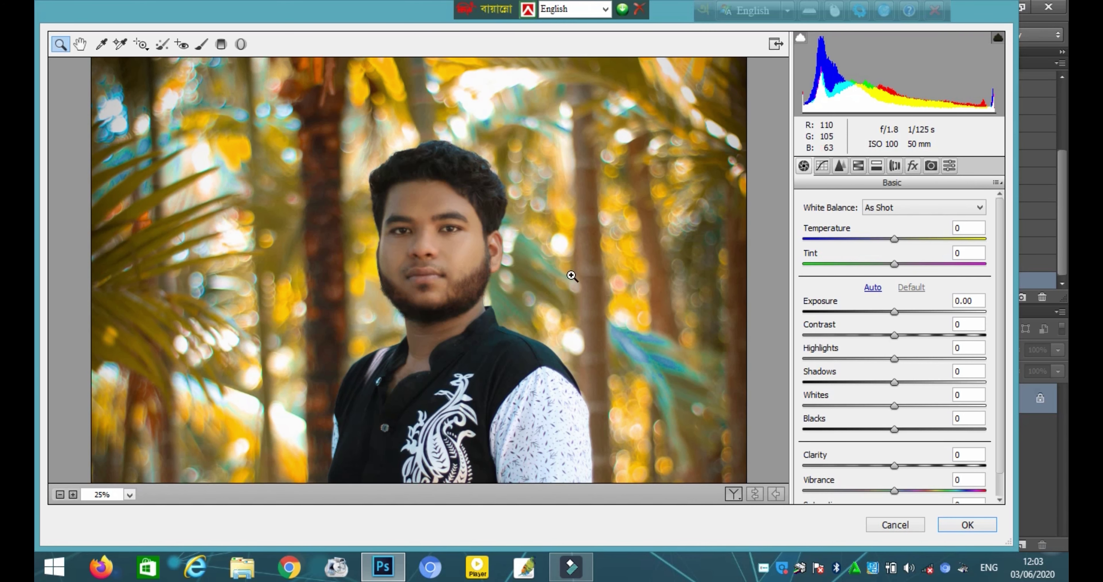
pyautogui.click(875, 171)
pyautogui.click(859, 167)
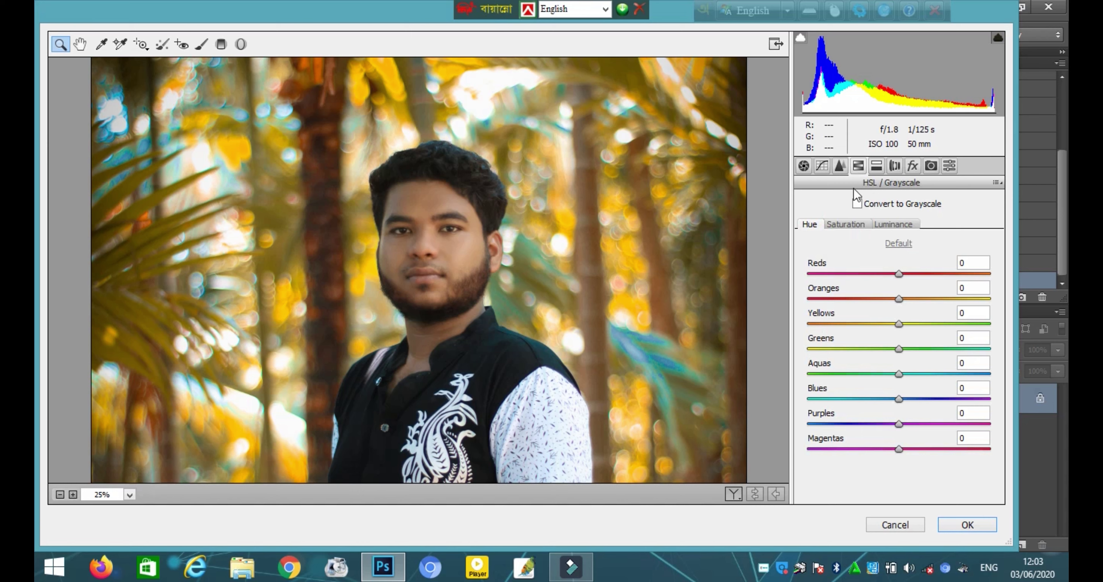
pyautogui.click(895, 225)
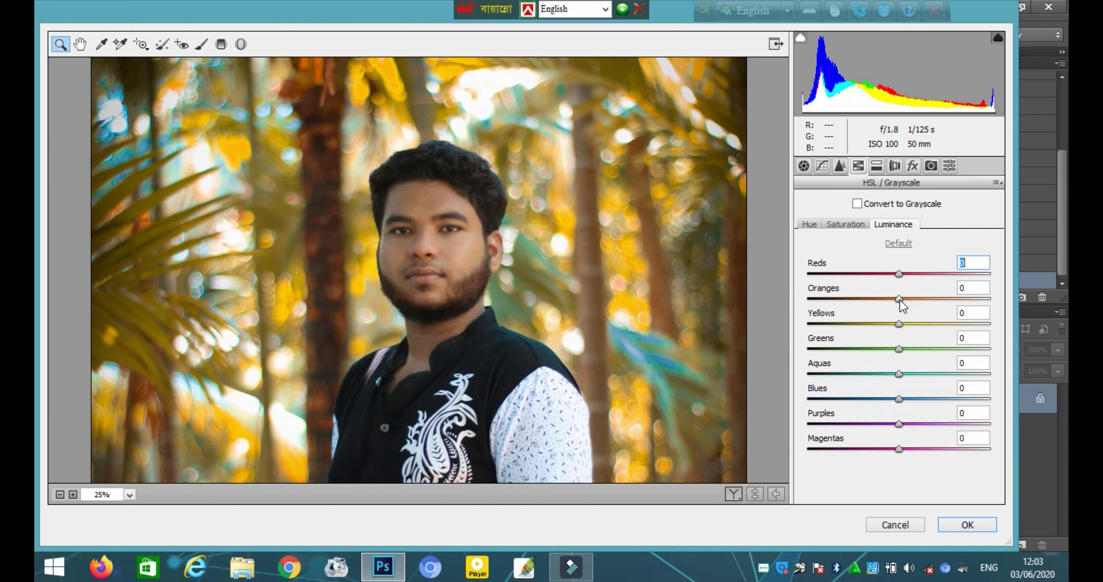
pyautogui.moveTo(900, 299); pyautogui.dragTo(943, 303)
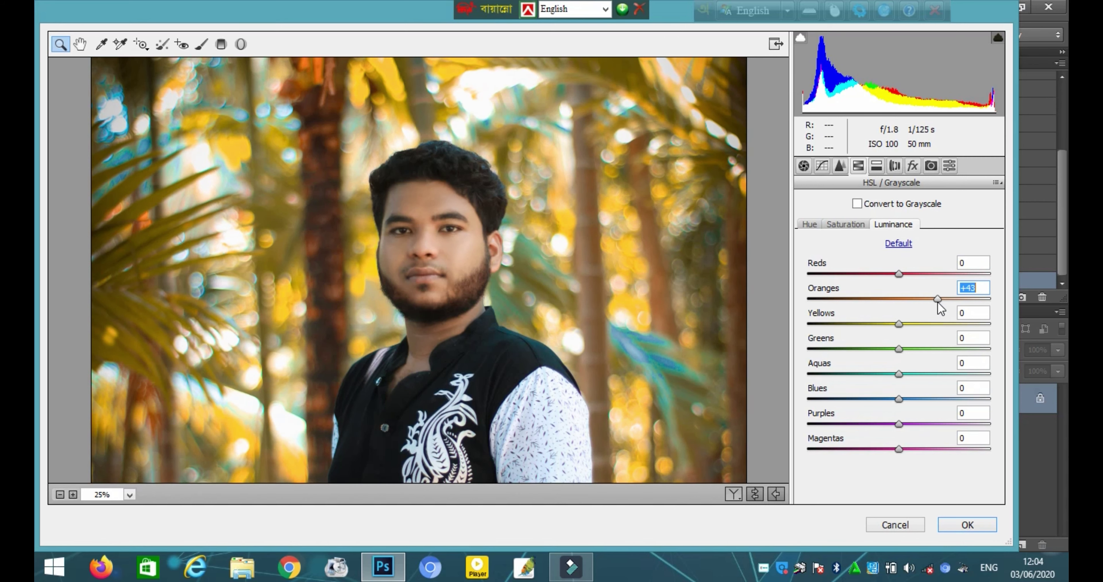
pyautogui.moveTo(900, 275); pyautogui.dragTo(873, 277)
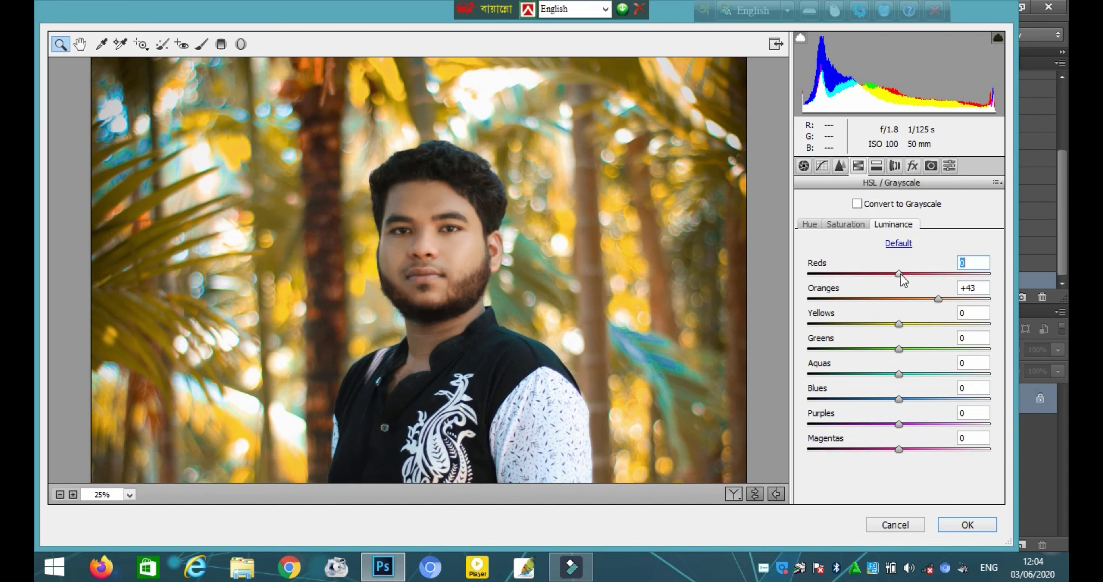
# Step: Boost Oranges saturation, shift Yellows hue to -17, raise Oranges luminance to +48, and apply
pyautogui.click(846, 225)
pyautogui.moveTo(903, 305)
pyautogui.mouseDown()
pyautogui.moveTo(888, 308)
pyautogui.moveTo(908, 307)
pyautogui.mouseUp()
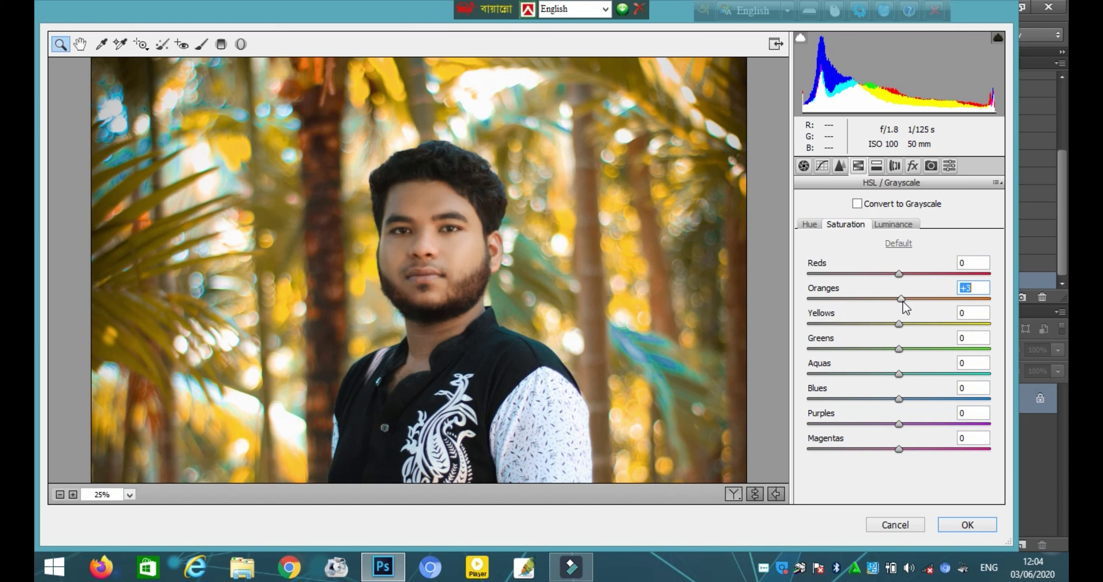
pyautogui.click(815, 229)
pyautogui.moveTo(898, 324)
pyautogui.mouseDown()
pyautogui.moveTo(838, 323)
pyautogui.moveTo(994, 335)
pyautogui.moveTo(857, 333)
pyautogui.moveTo(881, 335)
pyautogui.mouseUp()
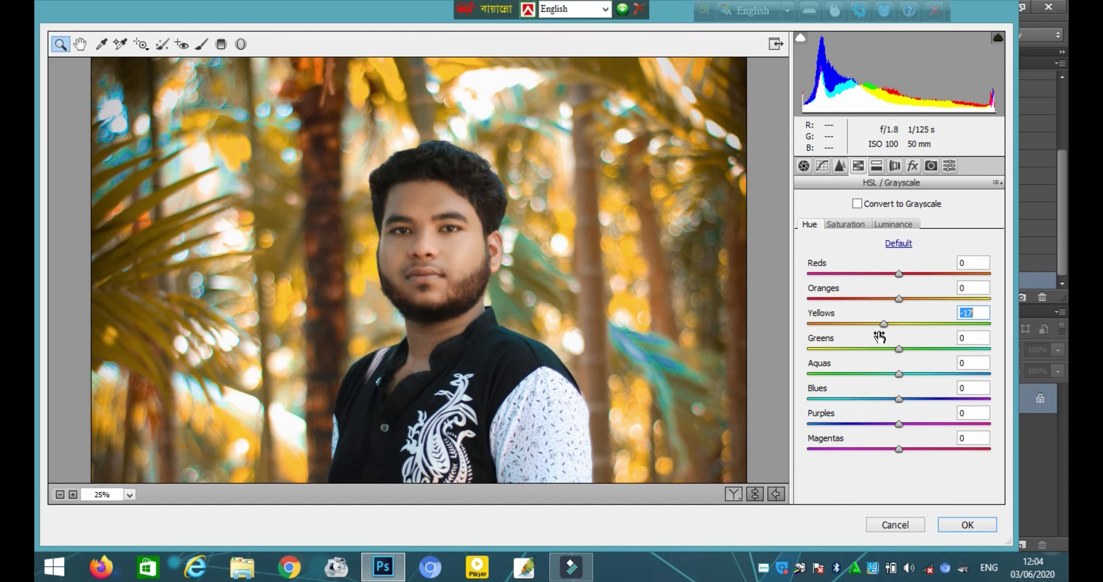
pyautogui.click(899, 220)
pyautogui.moveTo(940, 299); pyautogui.dragTo(960, 299)
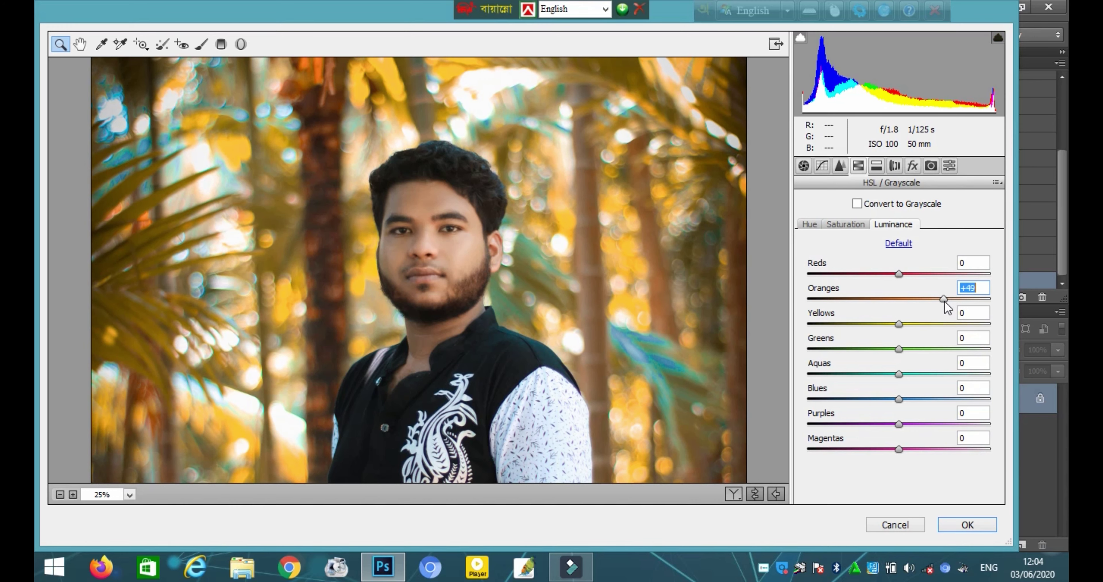
pyautogui.click(969, 525)
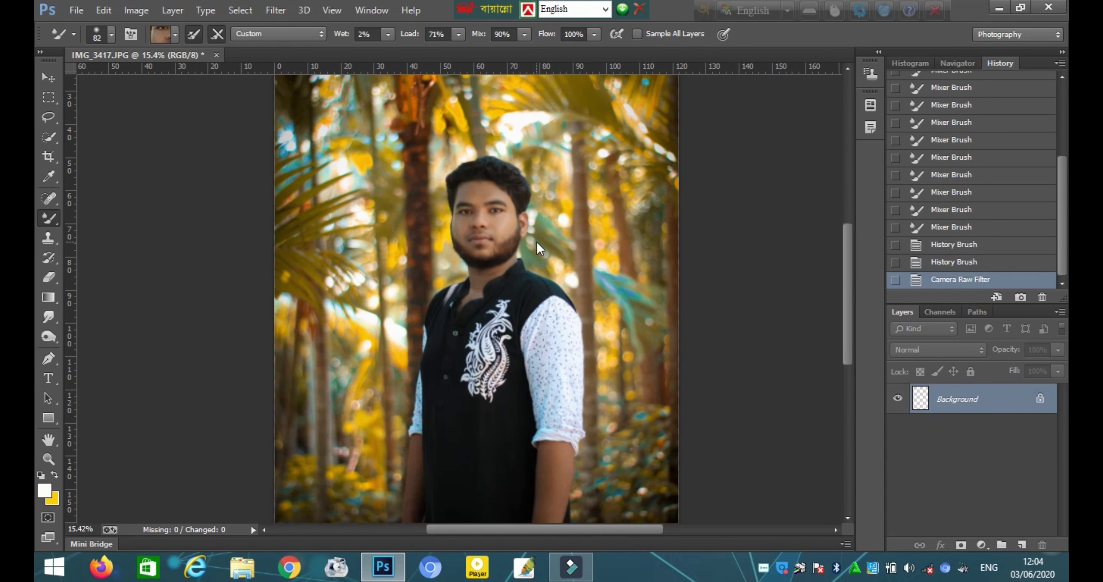
pyautogui.scroll(-5, 533, 257)
pyautogui.scroll(-1, 509, 297)
pyautogui.scroll(1, 465, 343)
pyautogui.scroll(1, 465, 343)
pyautogui.scroll(1, 462, 346)
pyautogui.scroll(1, 462, 346)
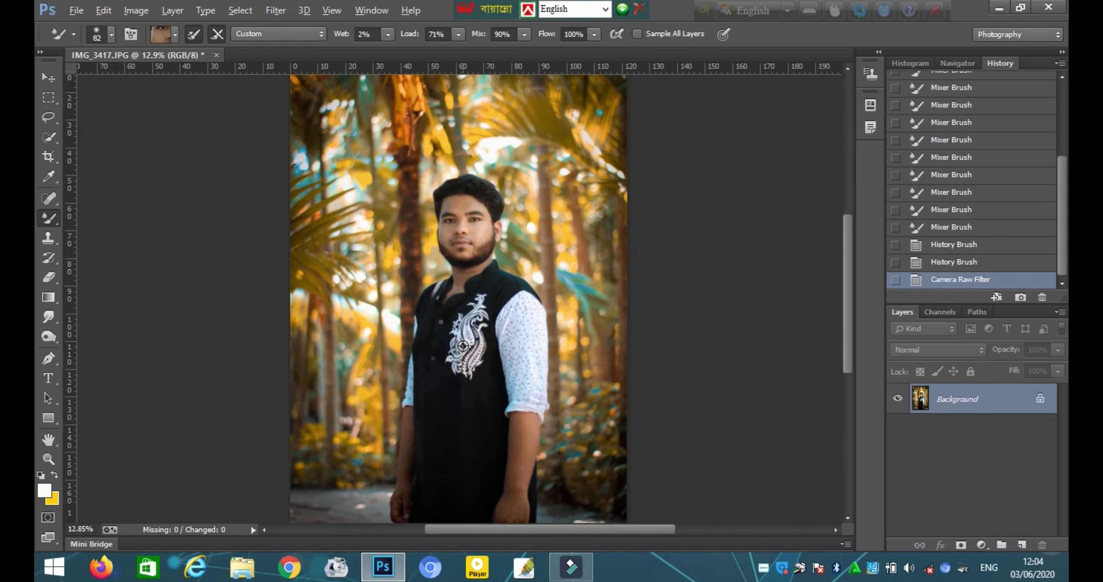
pyautogui.scroll(-2, 462, 346)
pyautogui.scroll(-1, 462, 346)
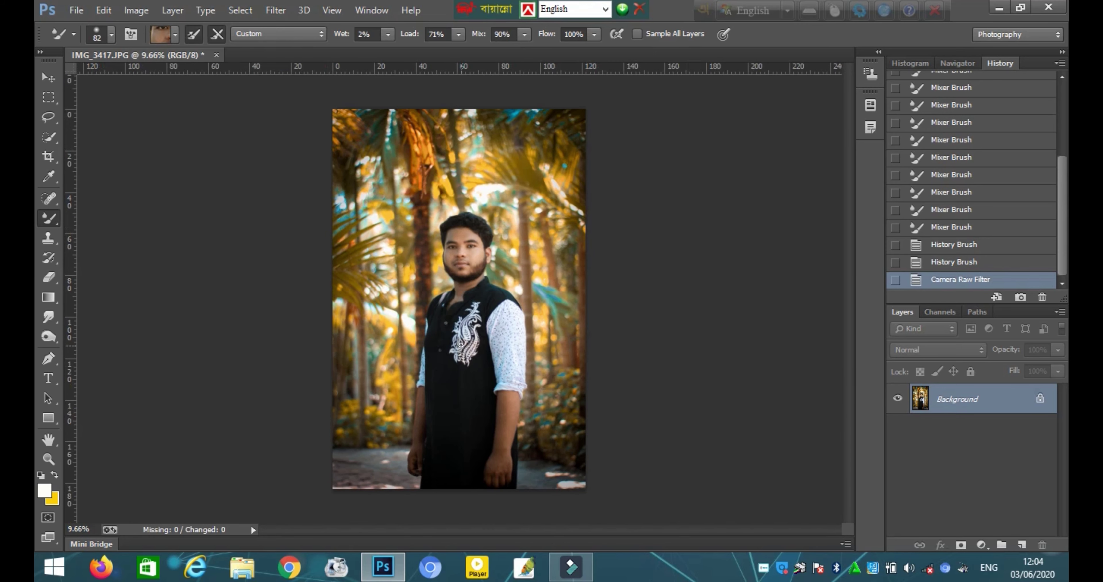